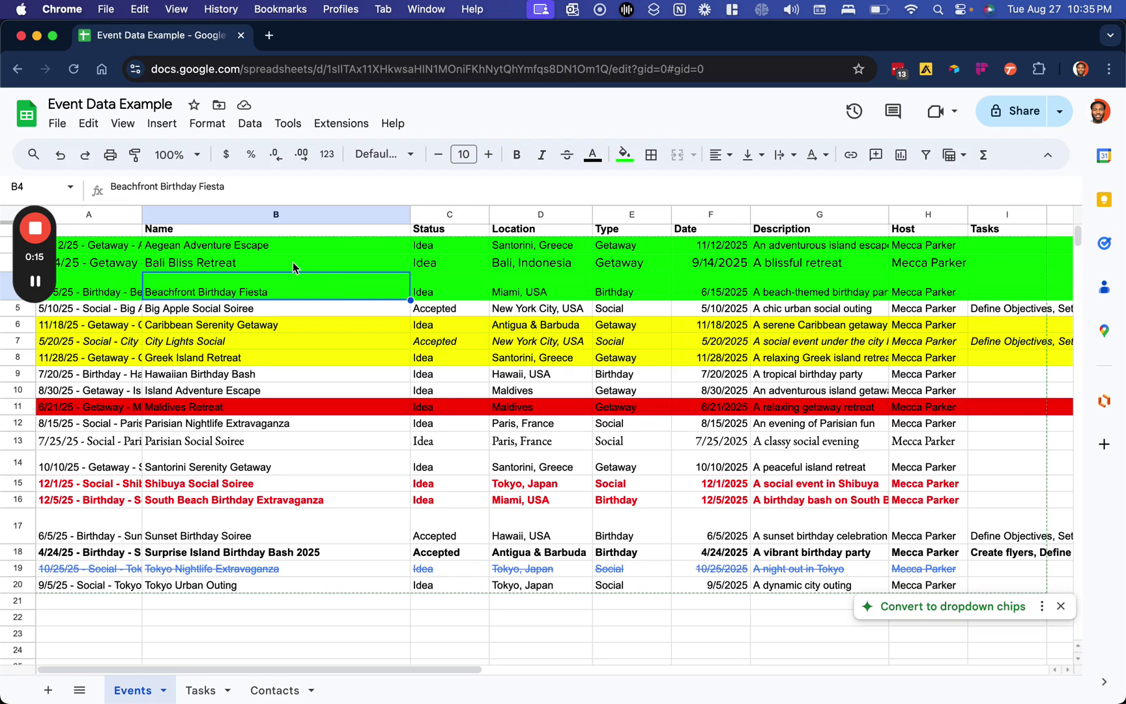
- Inspect the Aegean Adventure Escape fields: status, location, Getaway type, 11/12/2025 date, description, host
click(280, 244)
key(Right)
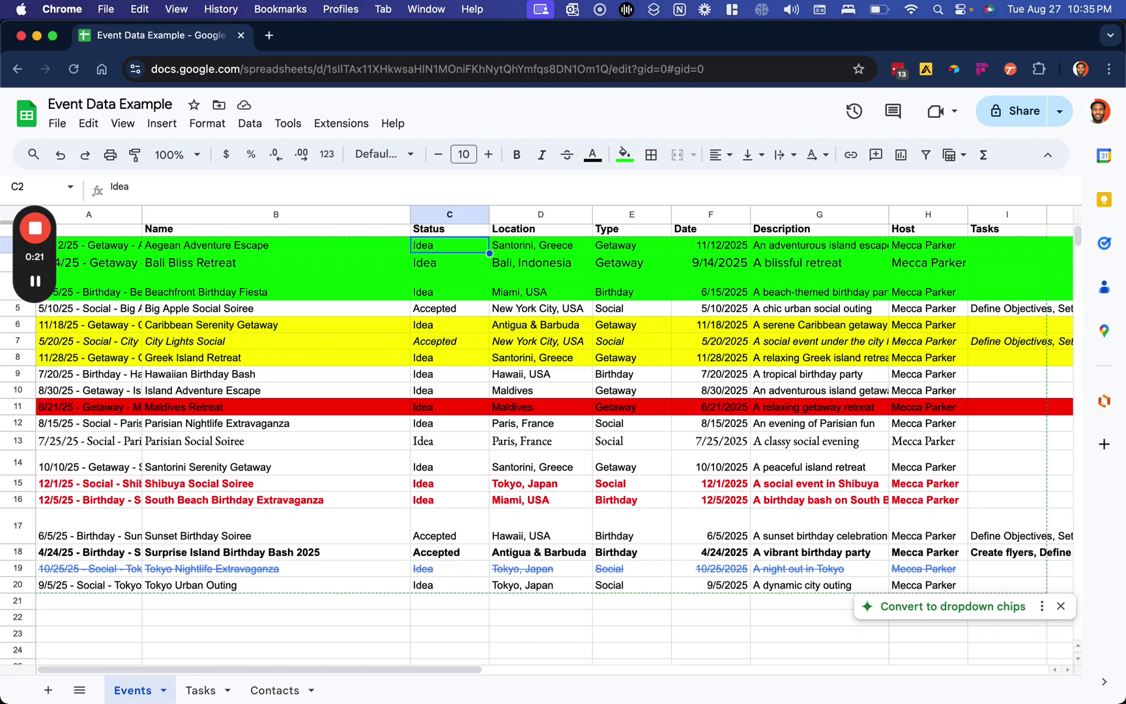
click(540, 245)
click(632, 245)
click(710, 245)
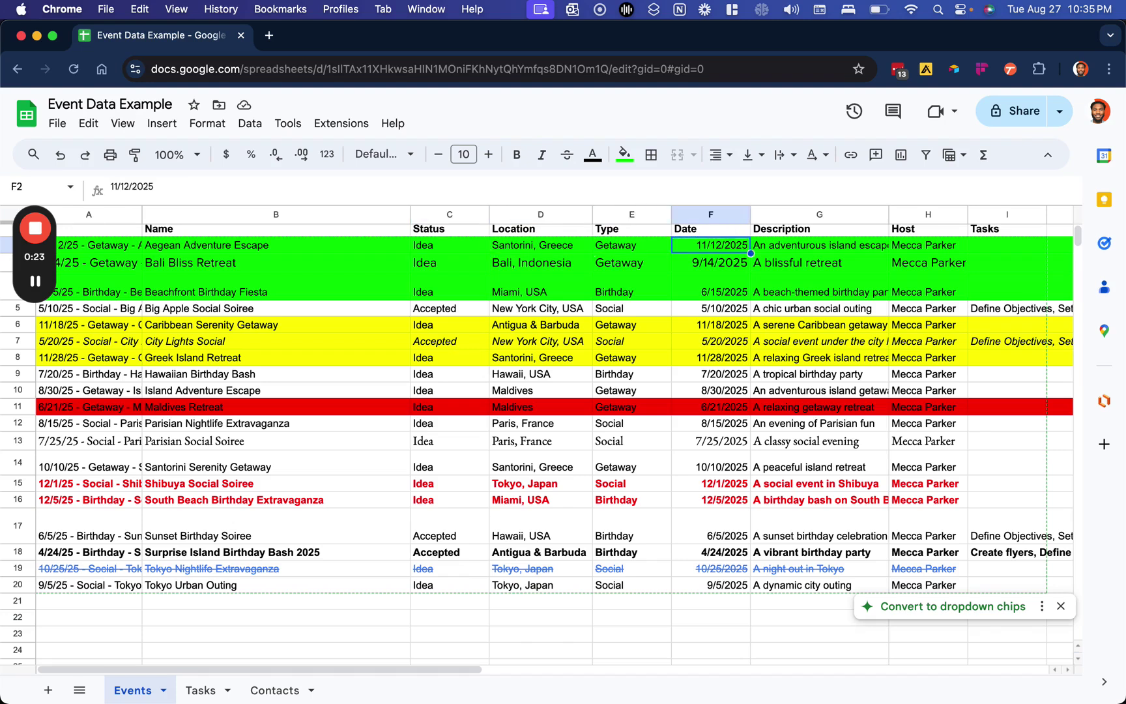
click(819, 245)
click(928, 245)
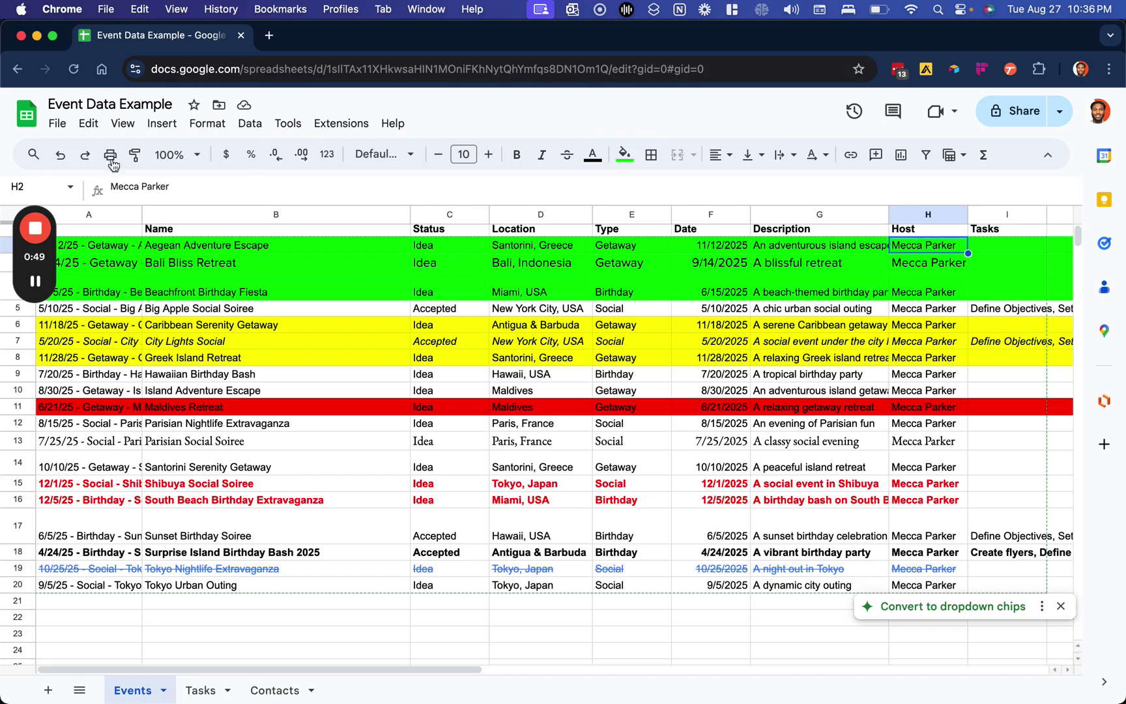
- Select seven event rows, from Greek Island Retreat through Tokyo Nightlife Extravaganza
click(25, 357)
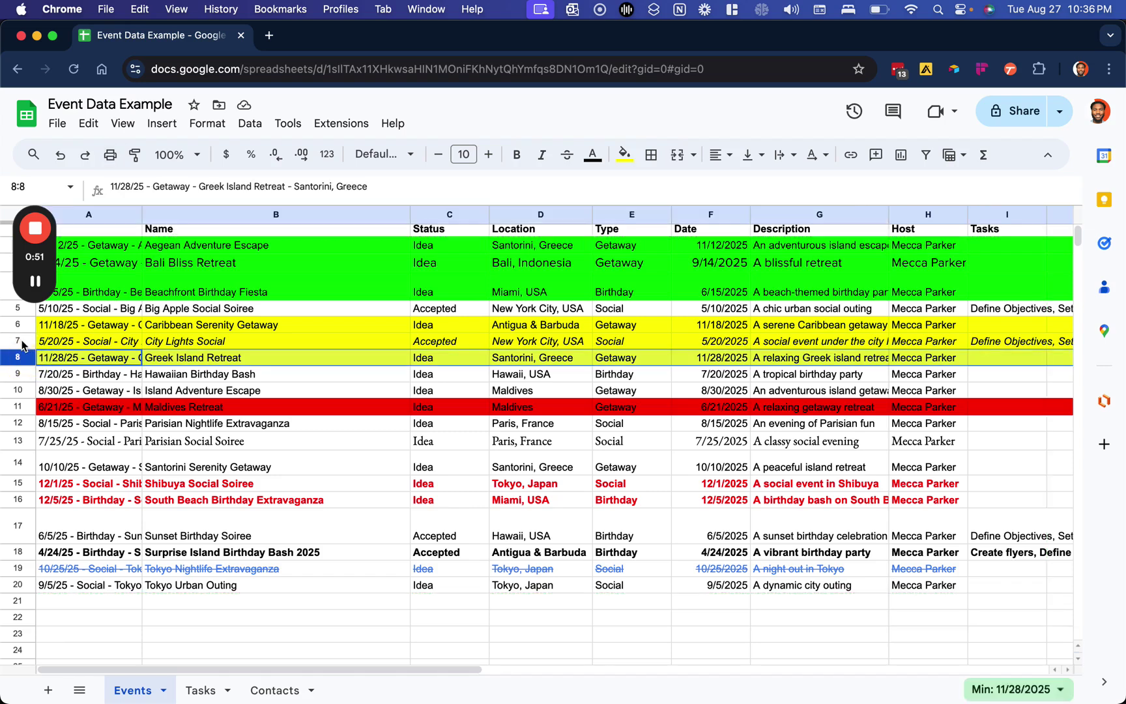
click(25, 342)
click(24, 406)
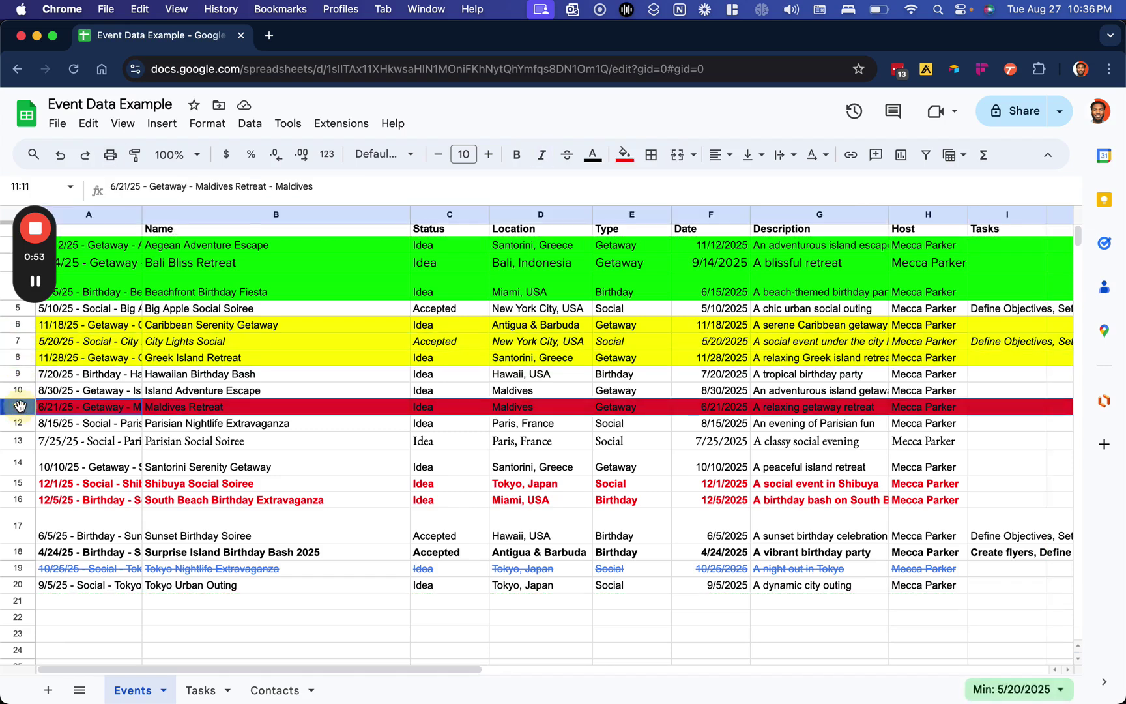
click(19, 483)
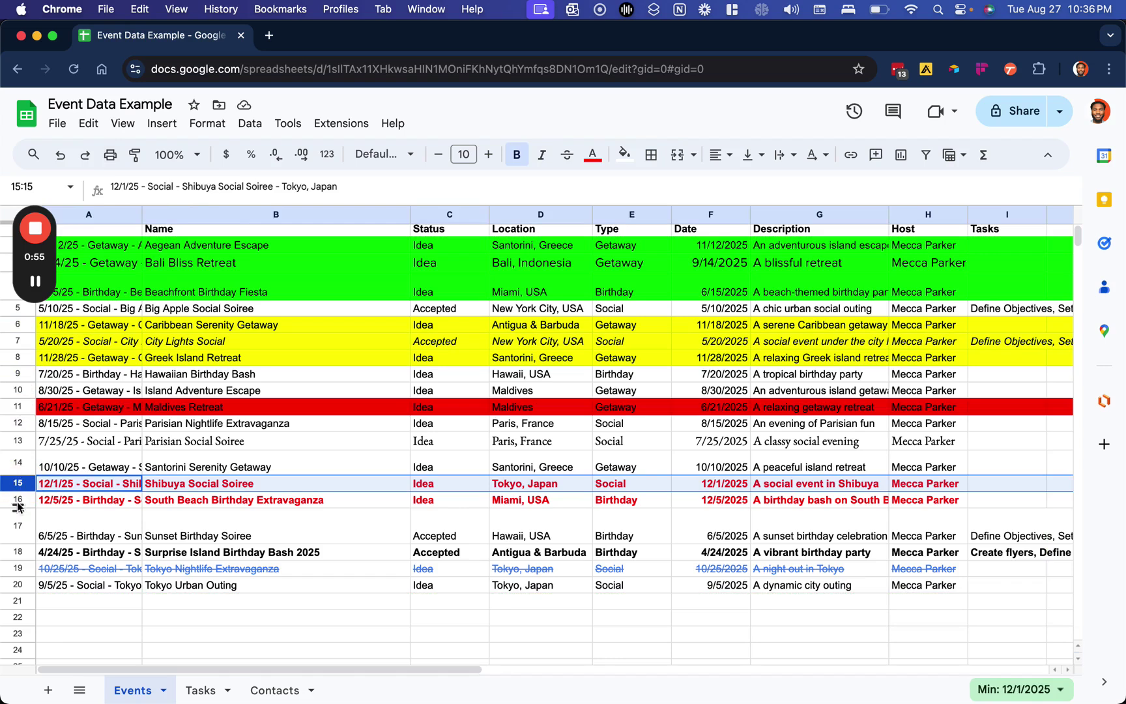
click(20, 500)
click(18, 552)
click(18, 568)
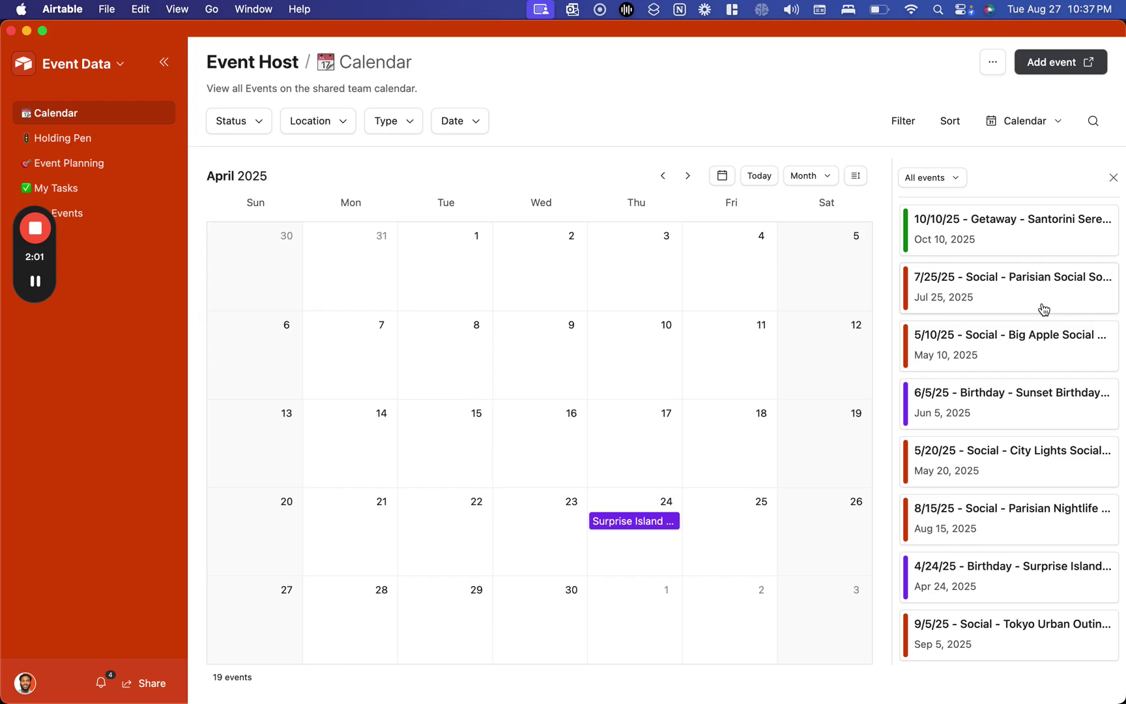
- Scroll the All events list and advance the calendar two months to July 2025
scroll(1044, 309, down, 5)
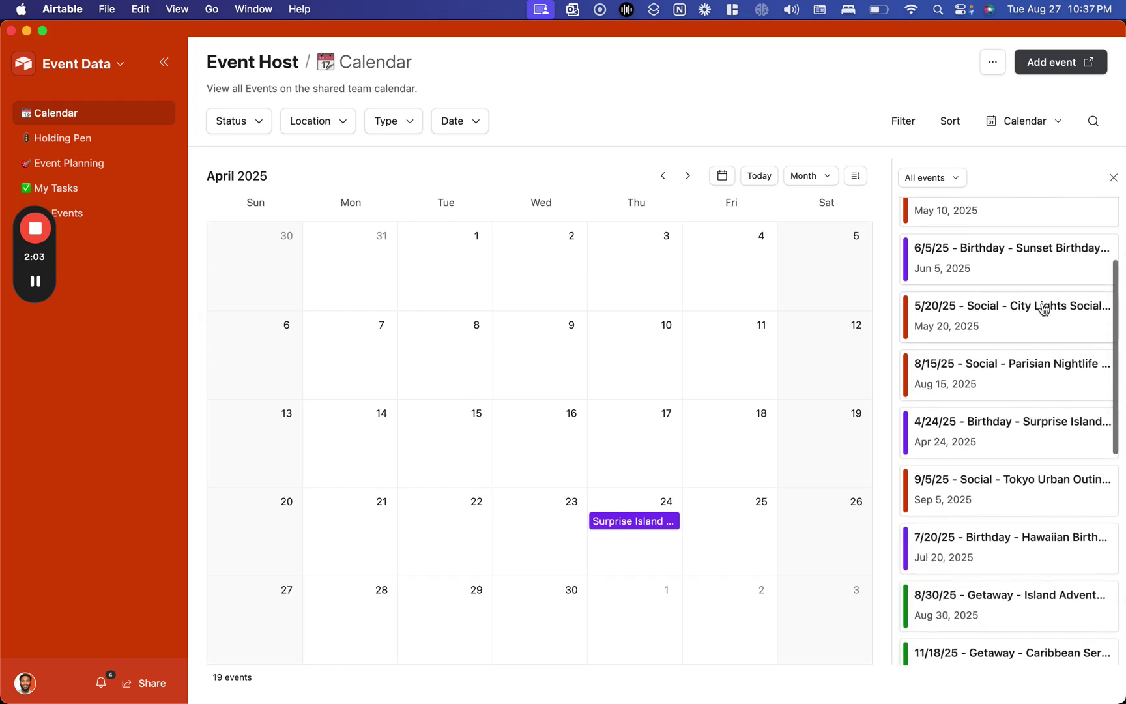
scroll(1044, 309, down, 4)
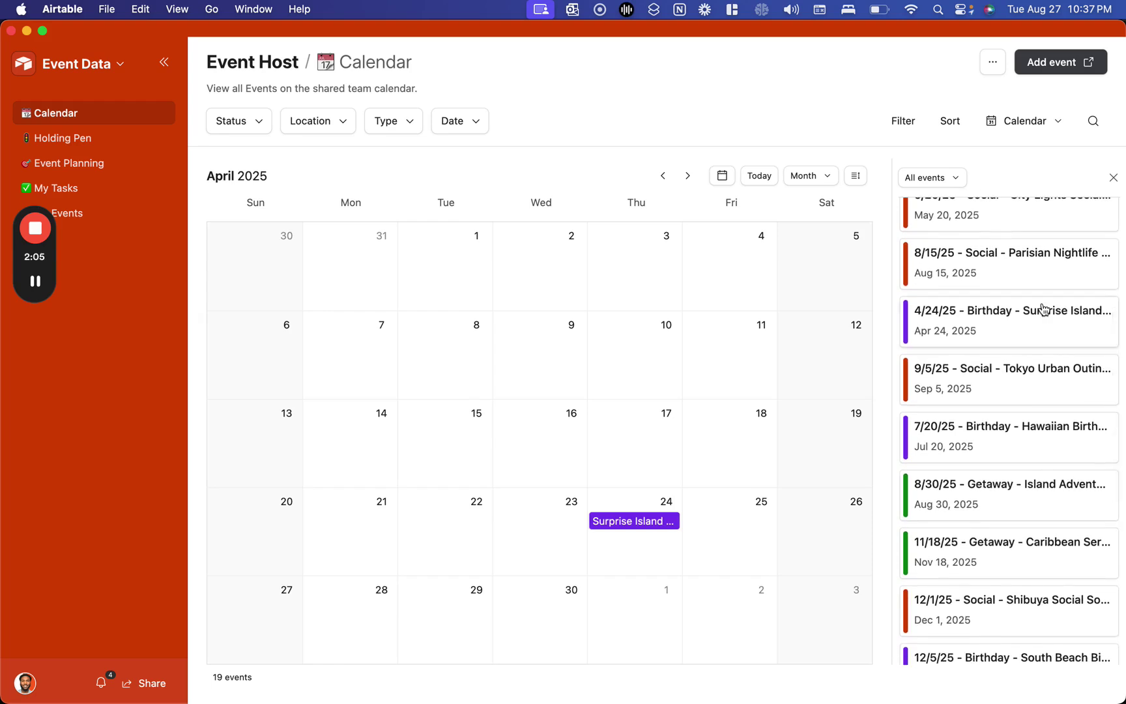
scroll(1043, 308, down, 4)
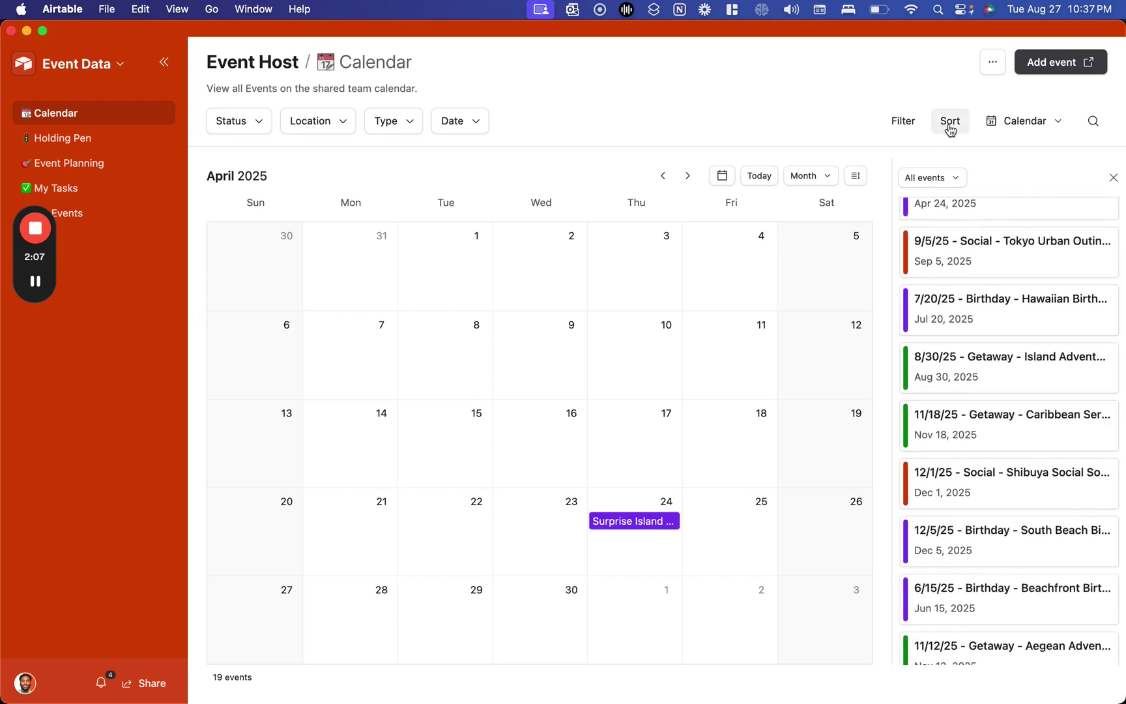
scroll(1050, 292, down, 1)
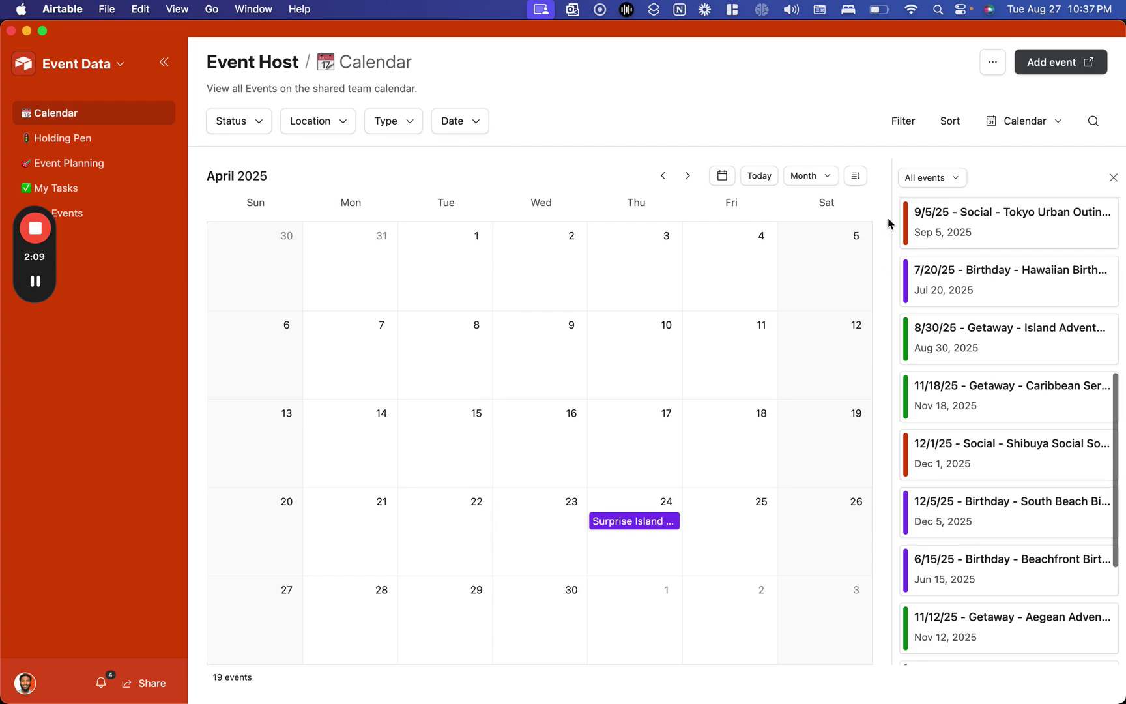
click(691, 180)
click(690, 180)
click(690, 180)
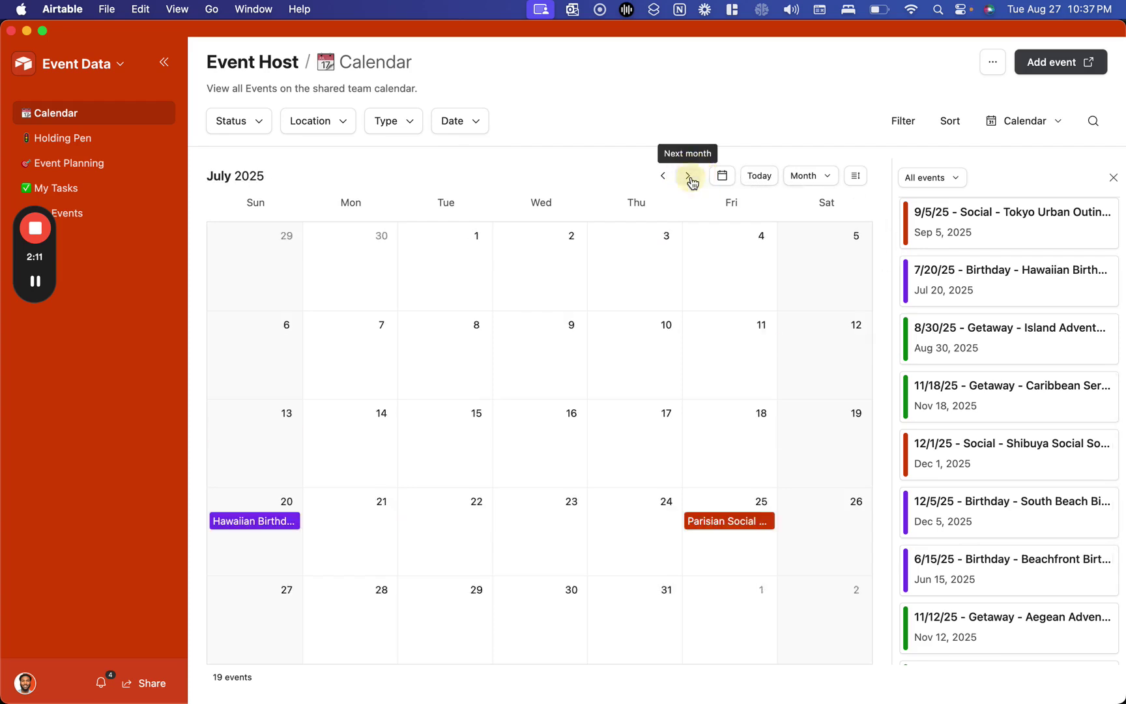
- Open the July 25 Parisian Social event and review its name, status, type and date
click(723, 523)
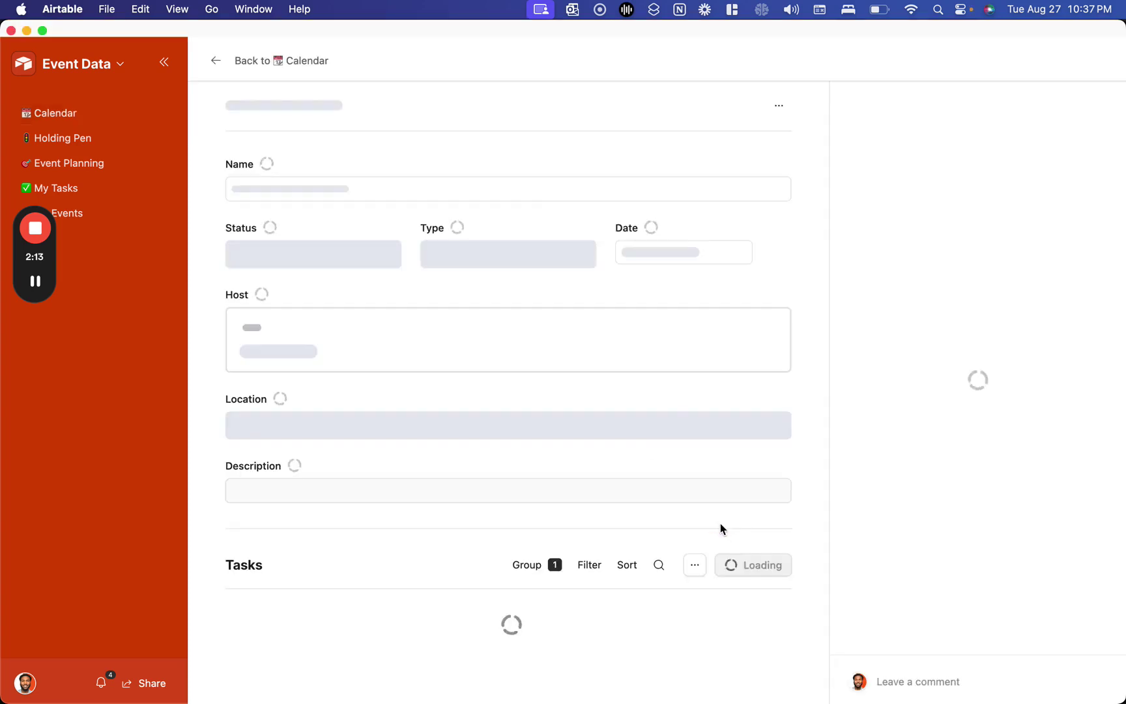
click(376, 184)
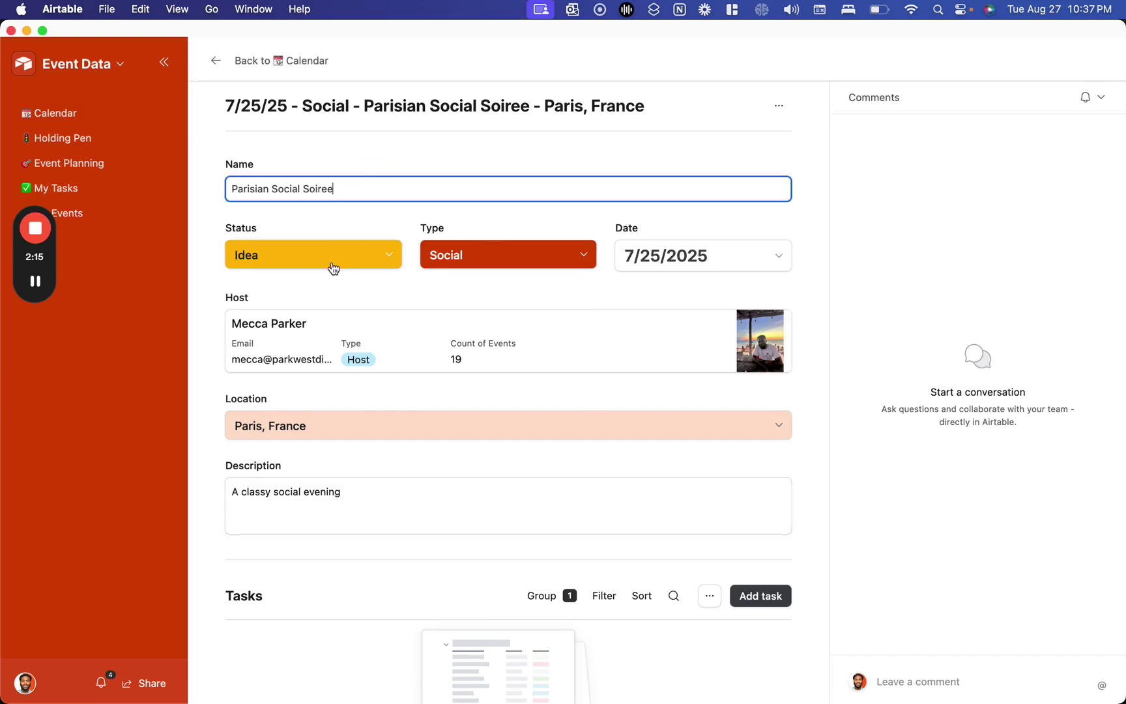
click(333, 266)
click(522, 254)
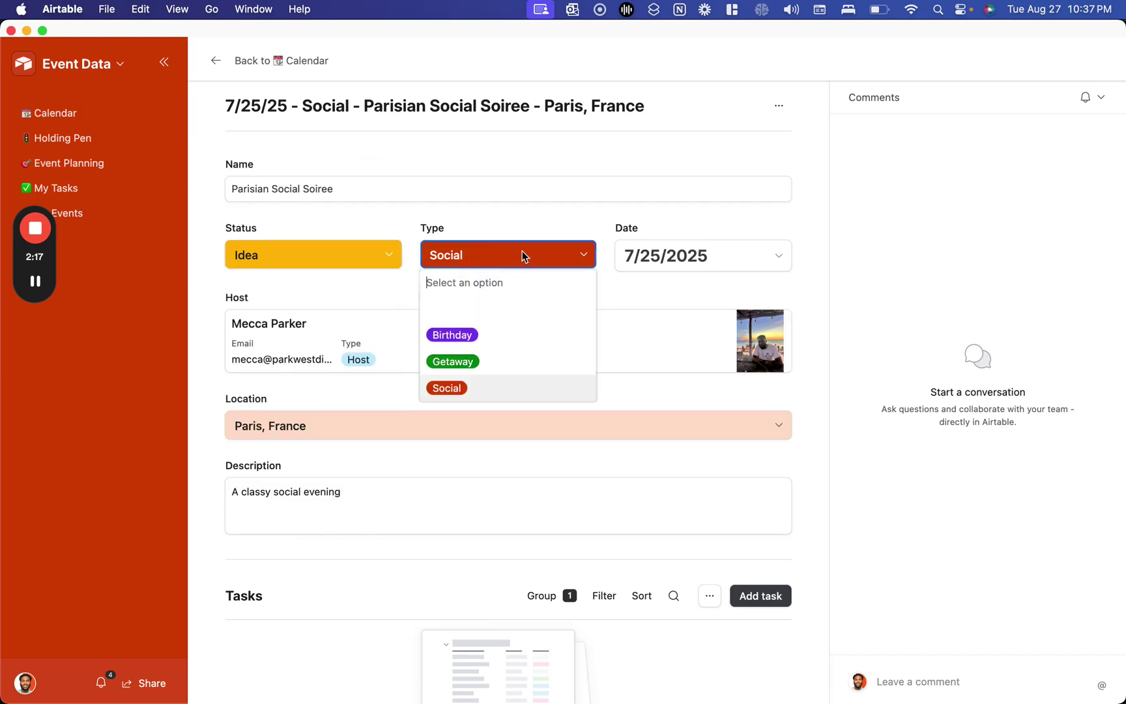
click(664, 254)
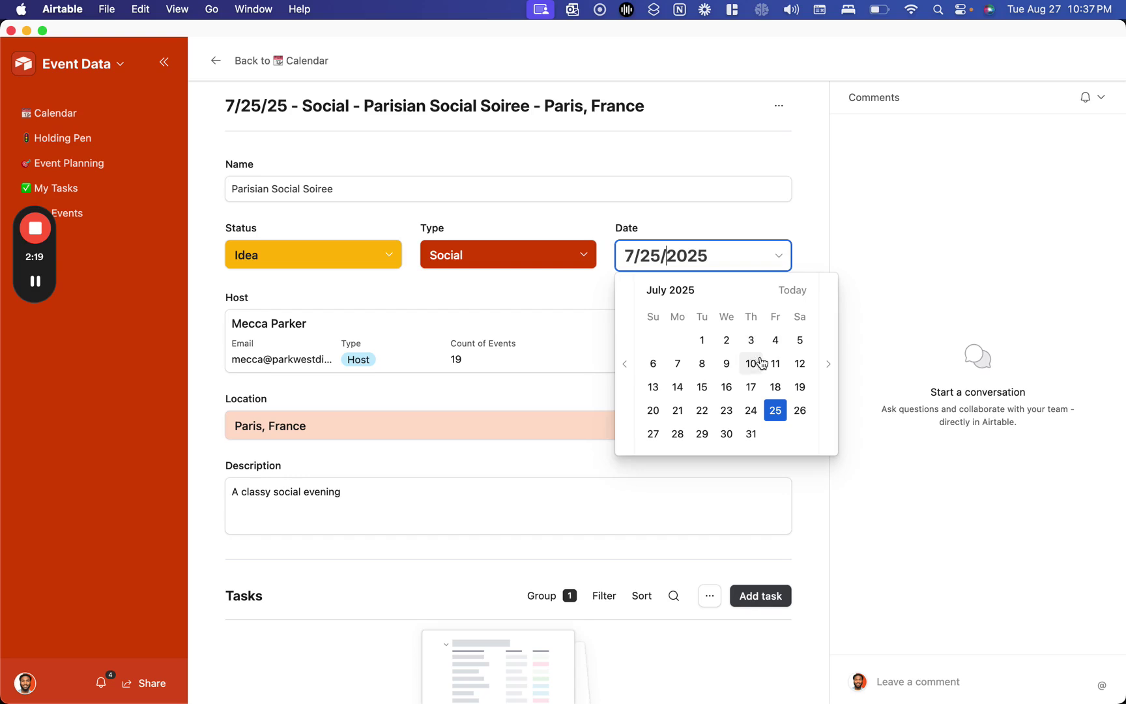
click(450, 305)
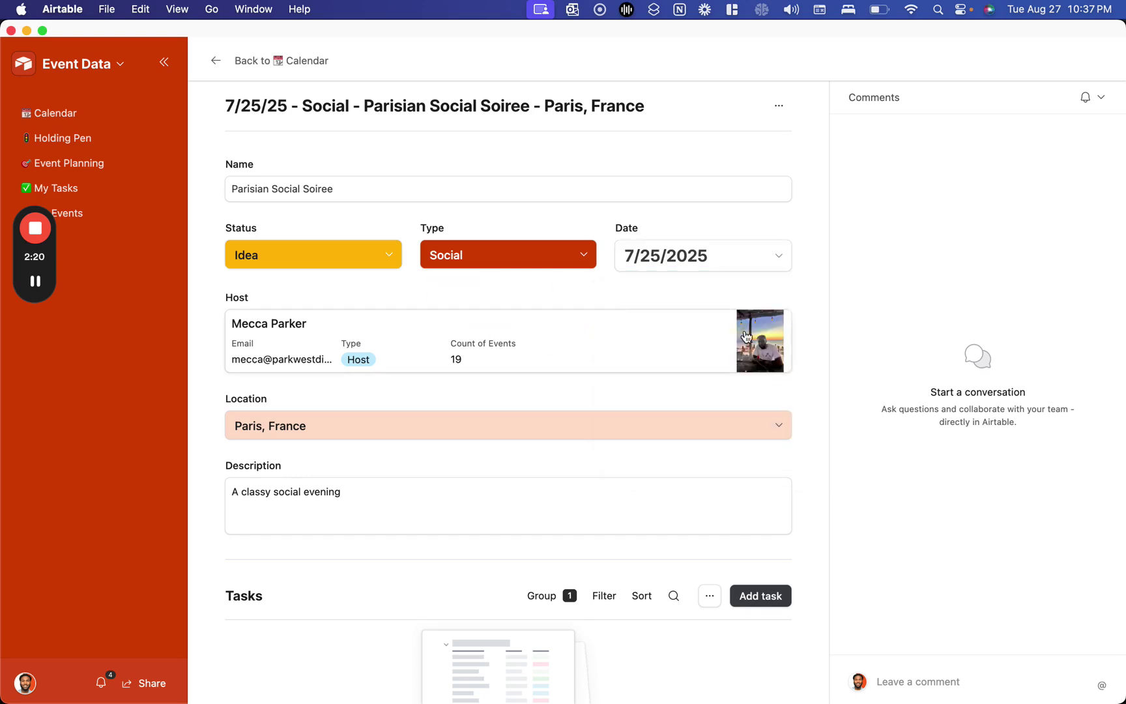
- View and close the host's contact record and the Location options without changes
click(645, 344)
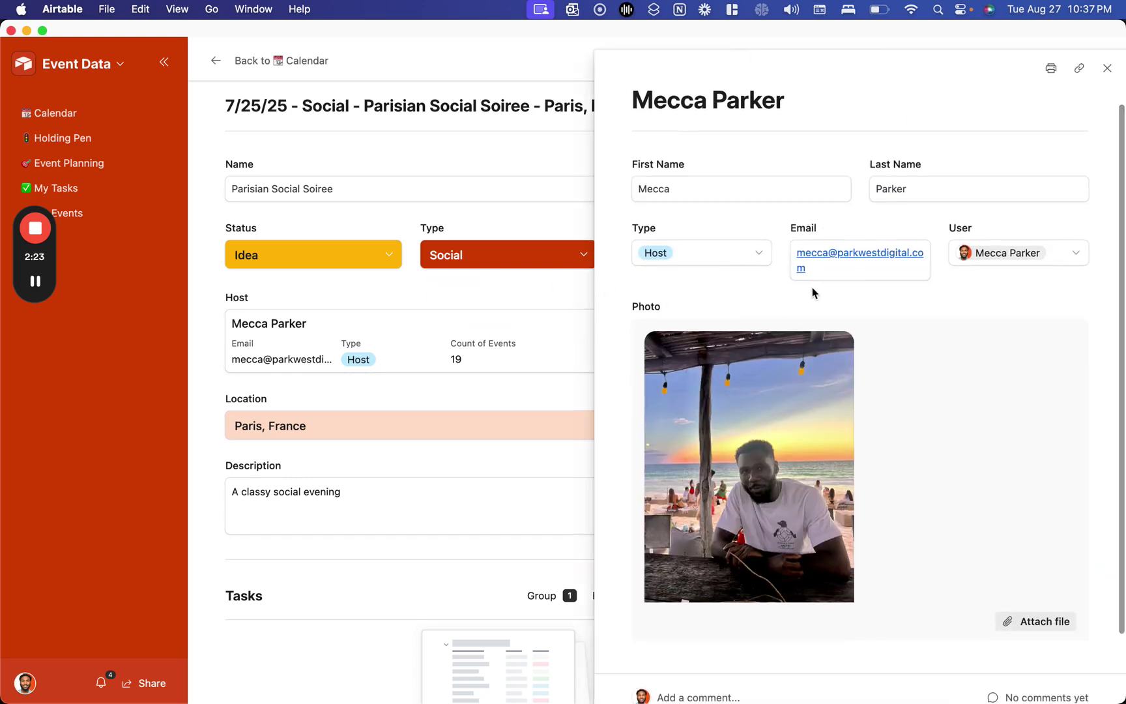
click(1107, 68)
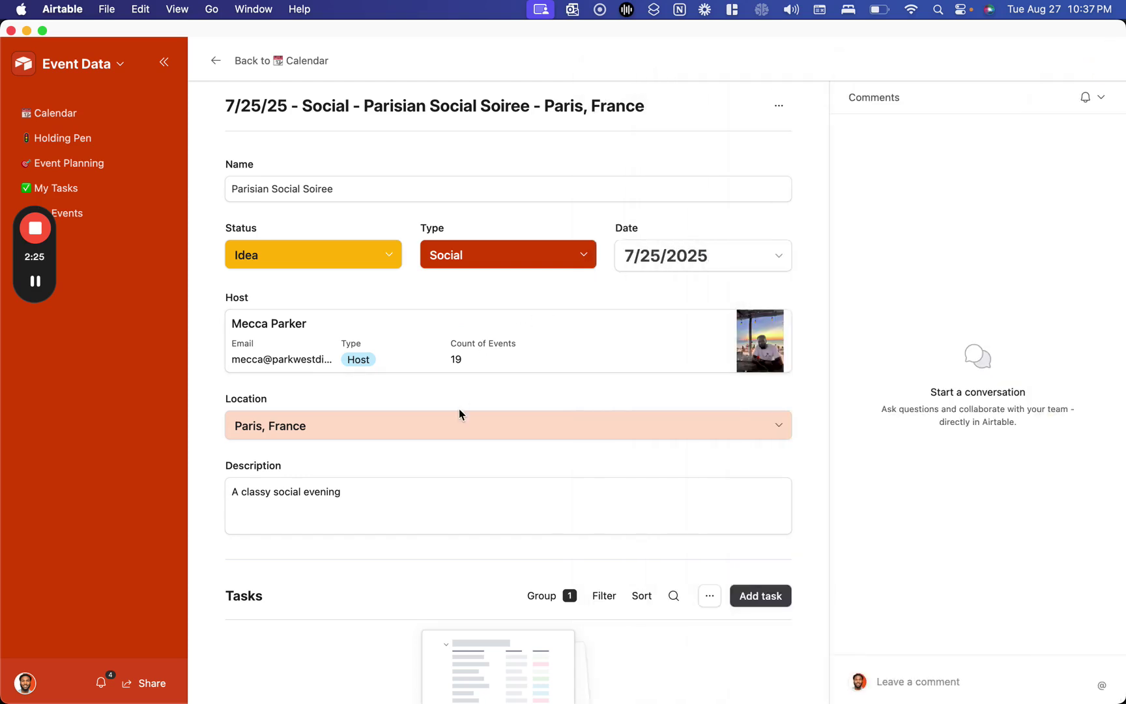
scroll(458, 408, down, 1)
click(443, 402)
scroll(404, 495, up, 2)
scroll(384, 492, down, 1)
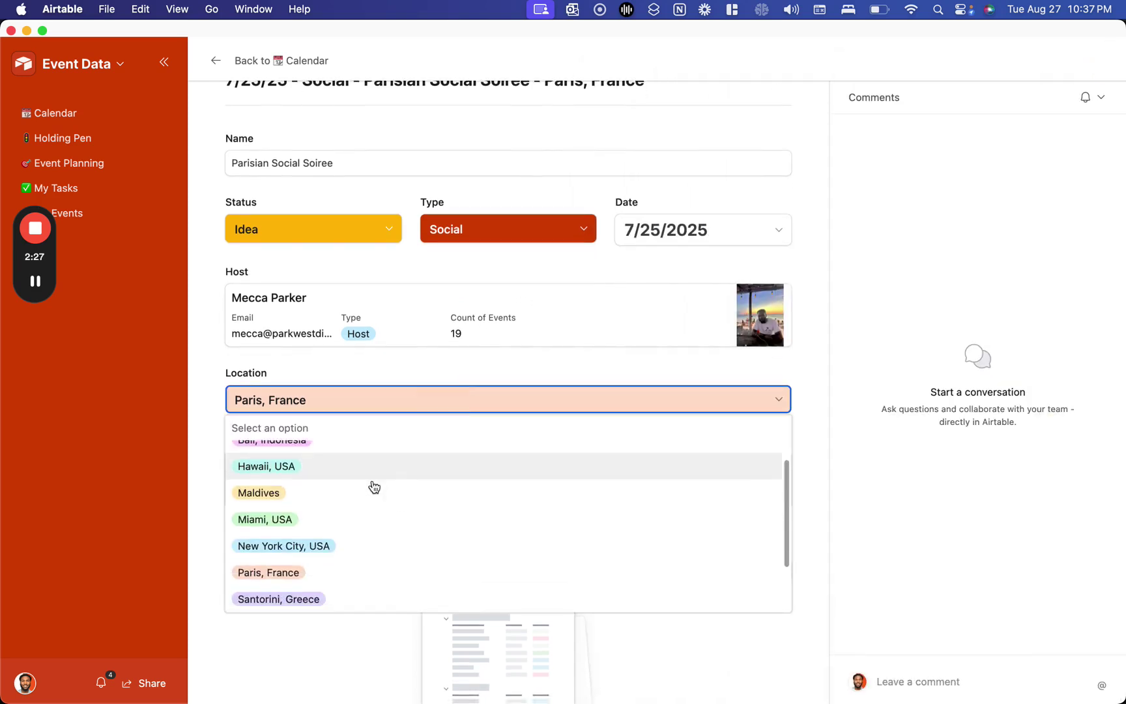
click(211, 369)
scroll(375, 394, down, 3)
- Add a 'Hello' line to the description, ticked as a checklist item, then made a numbered item
click(375, 394)
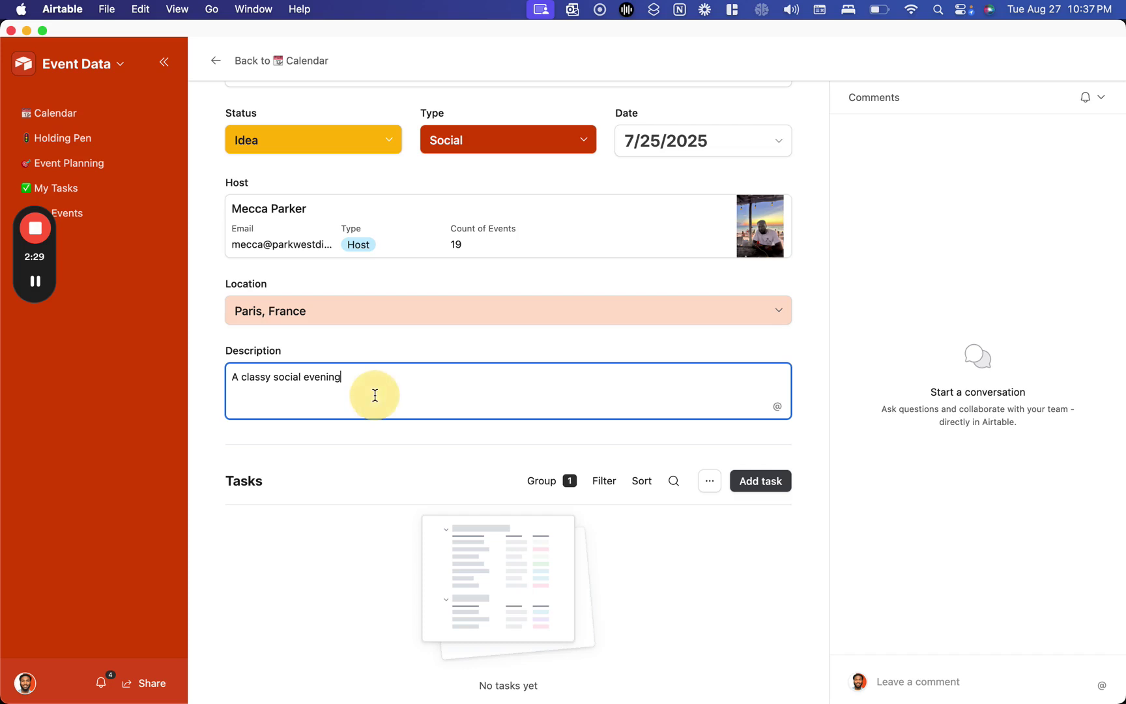
key(Return)
text(-)
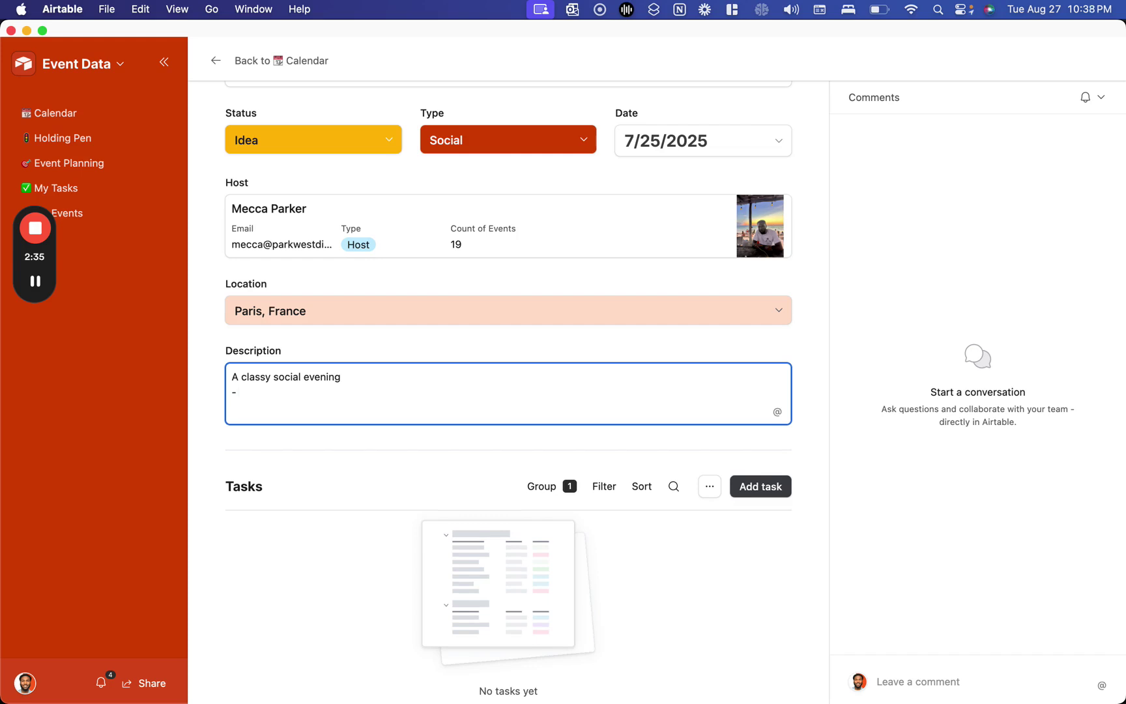
mouse_move(41, 287)
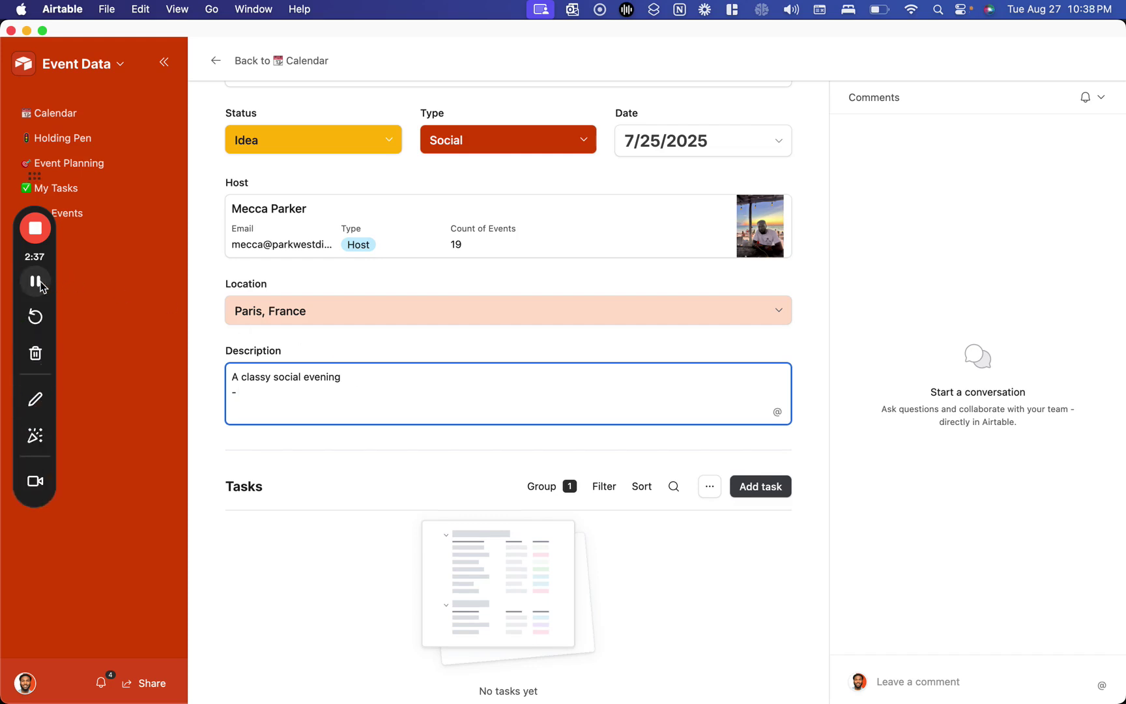
scroll(294, 513, up, 3)
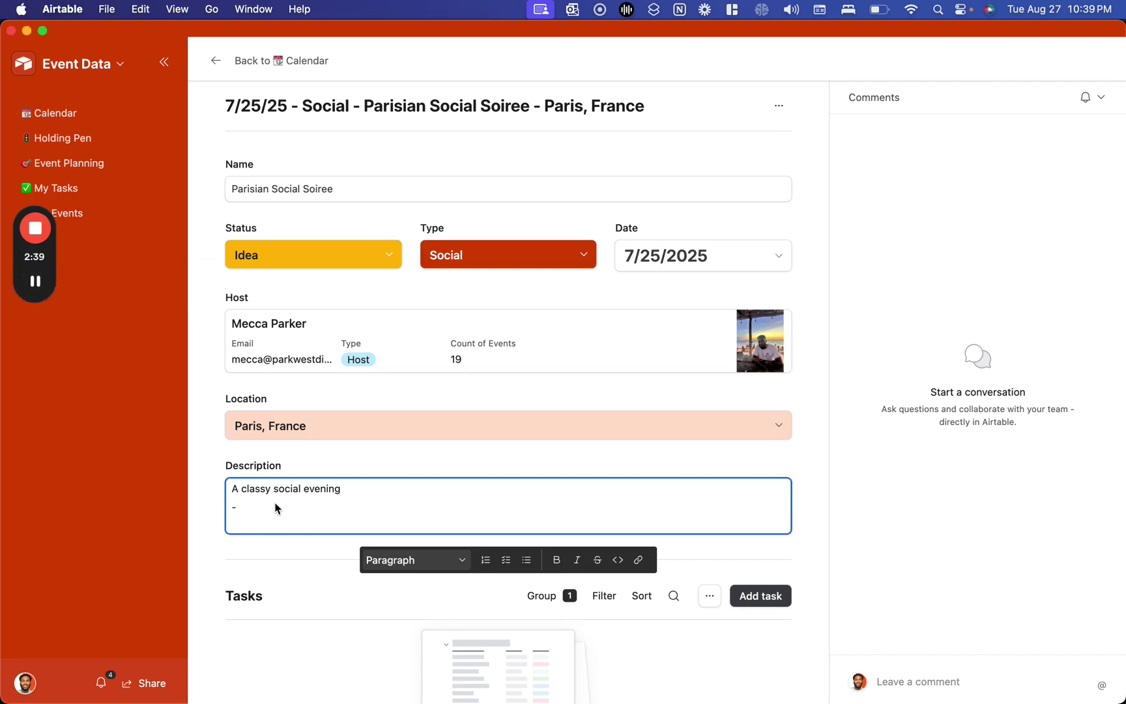
text(Hello)
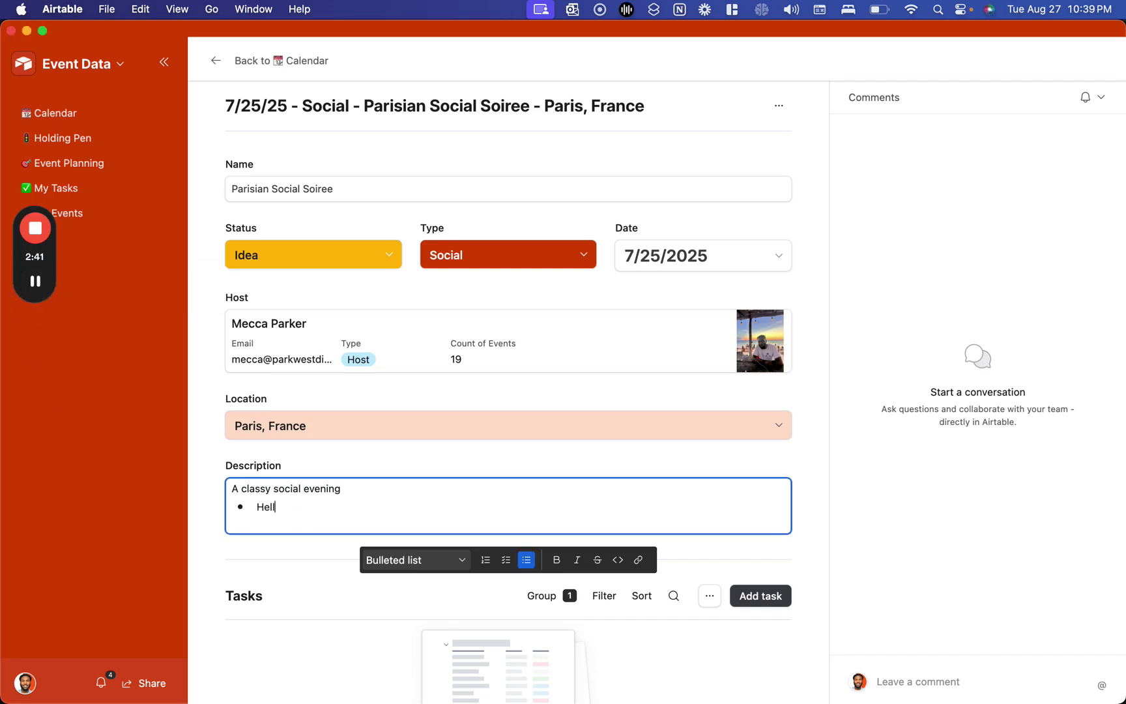
click(505, 560)
click(243, 507)
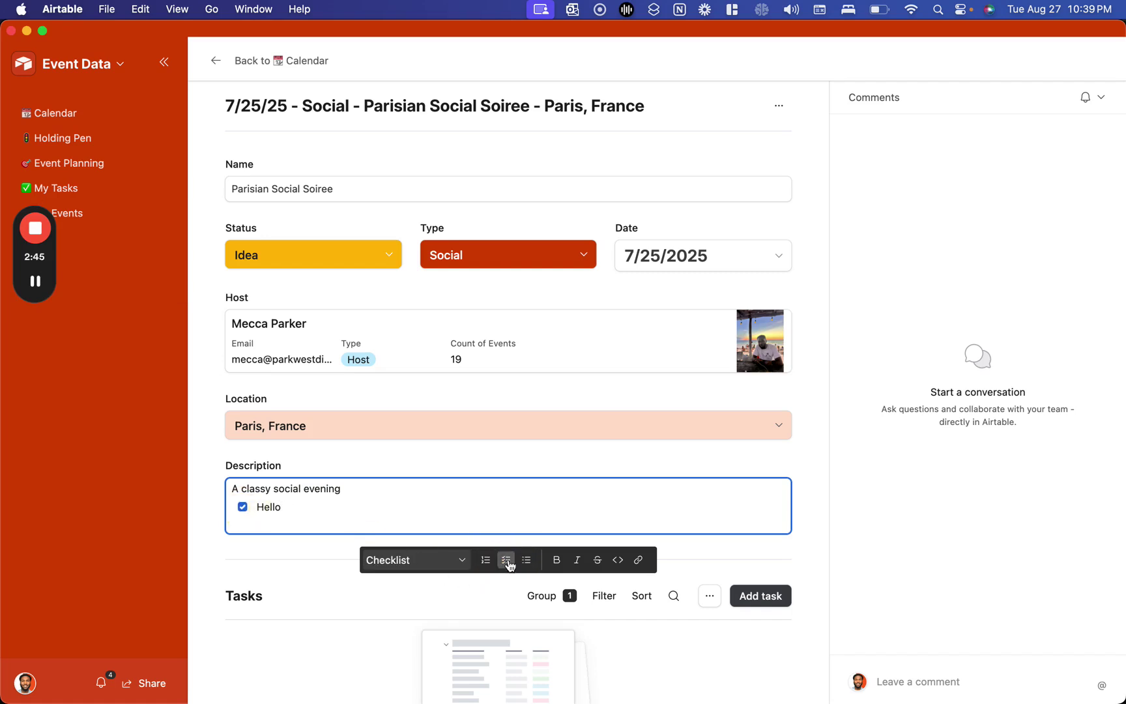
click(485, 560)
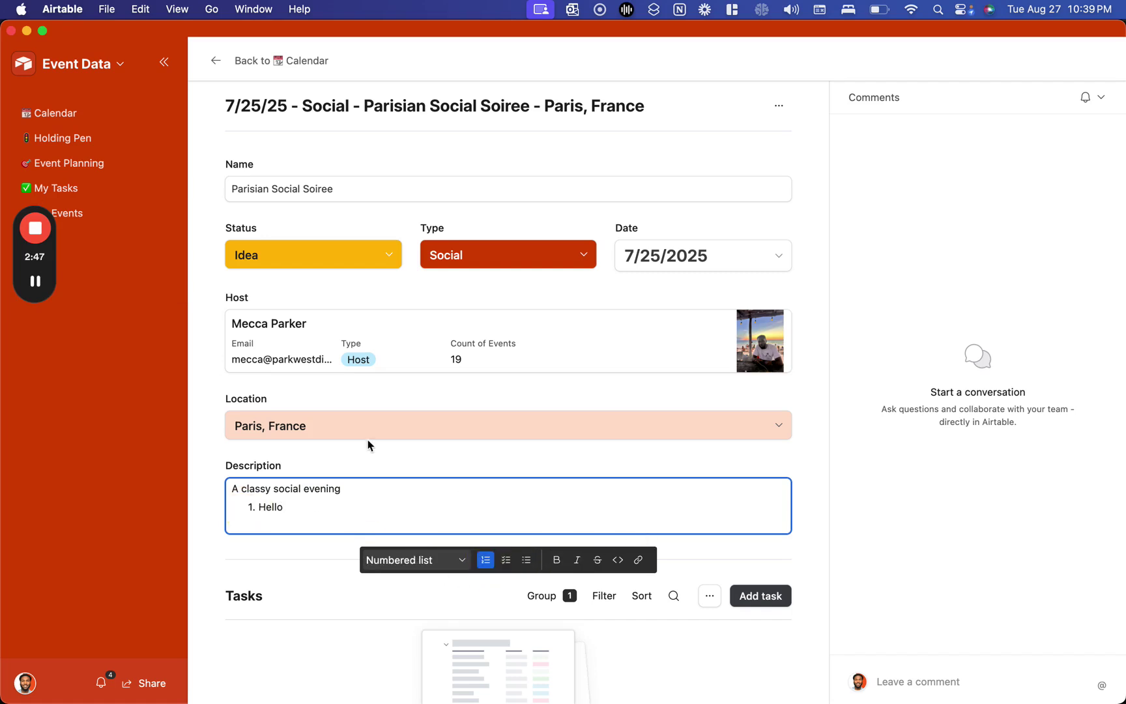
- Make Hello bold, italic, struck-through and inline code, linked to google.com
drag(259, 507, 465, 513)
click(557, 561)
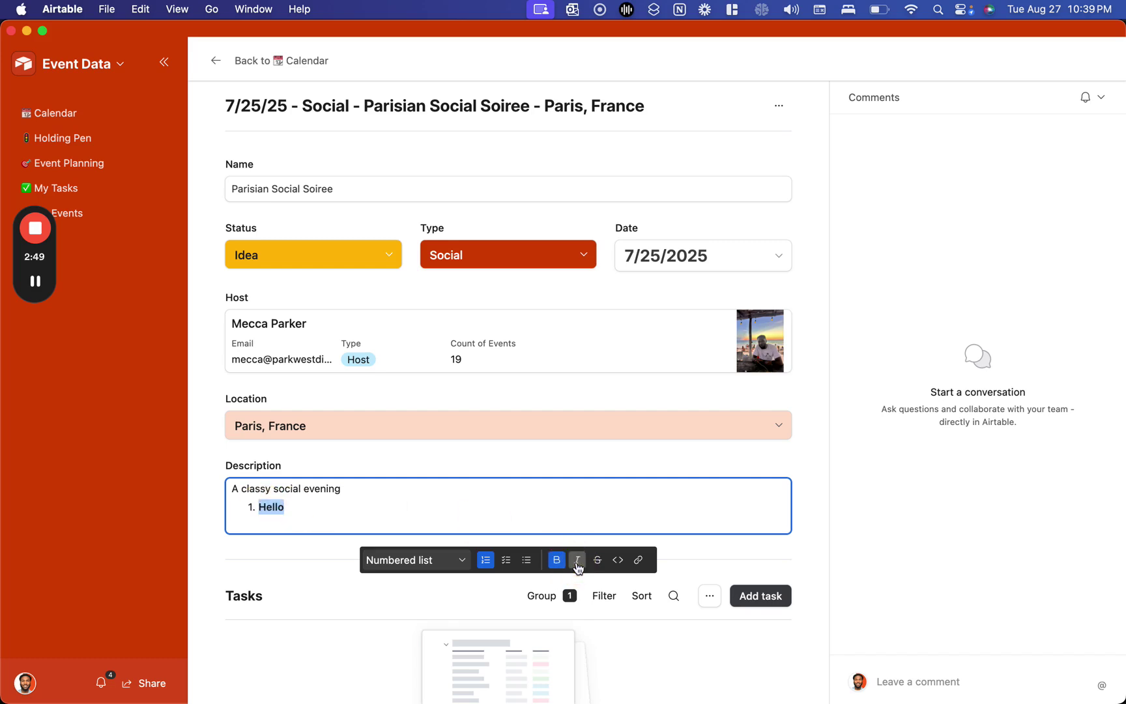
click(577, 561)
click(597, 561)
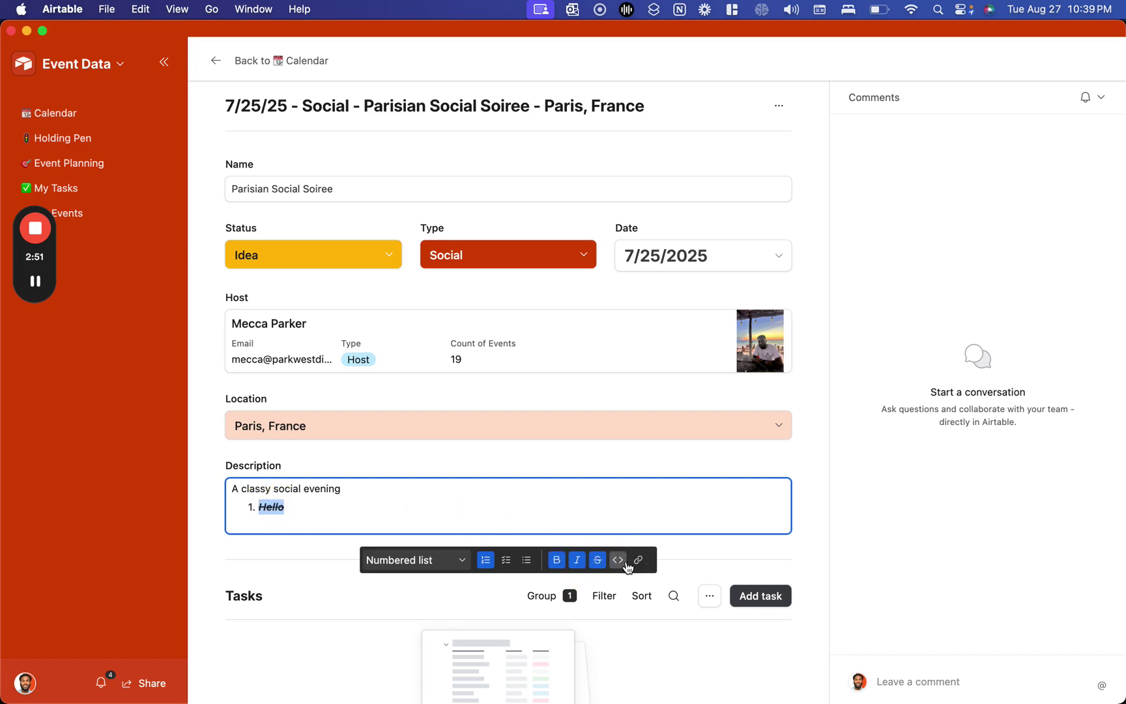
click(618, 562)
click(638, 564)
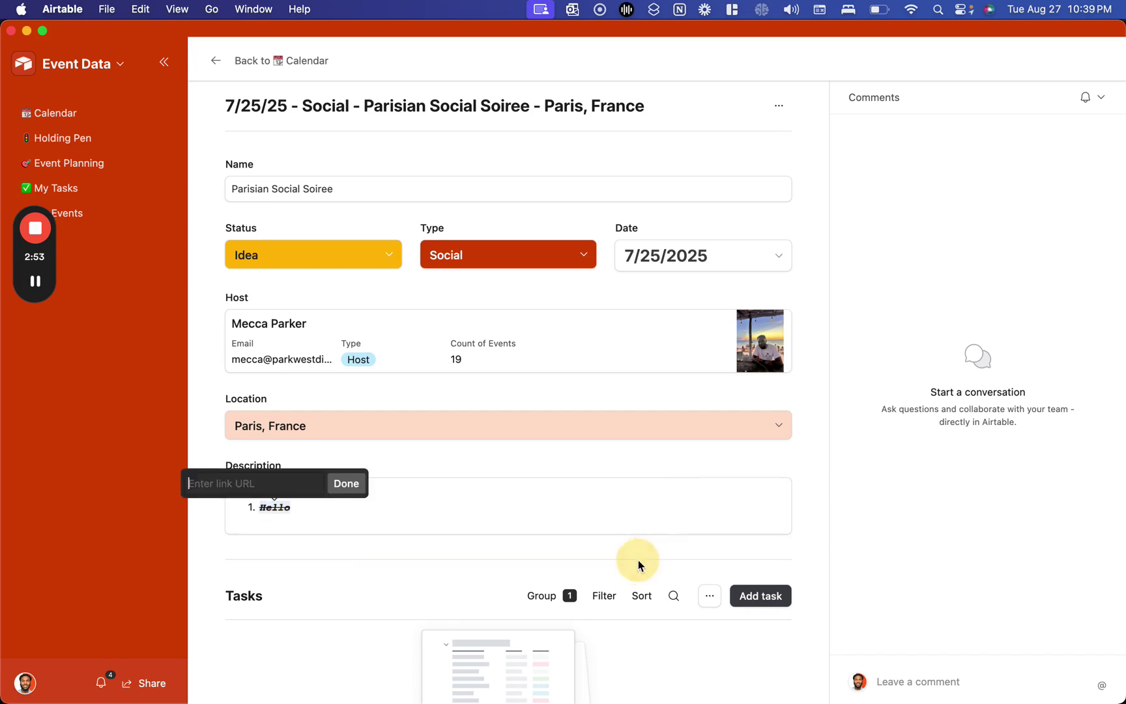
text(google.com)
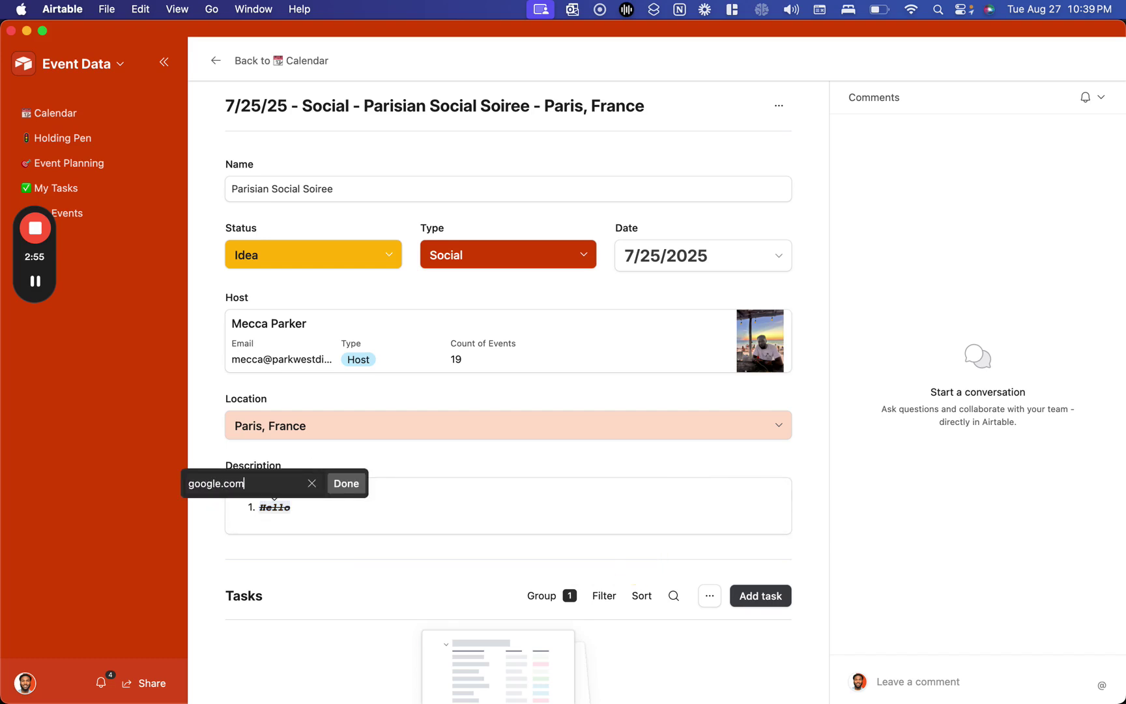
key(Return)
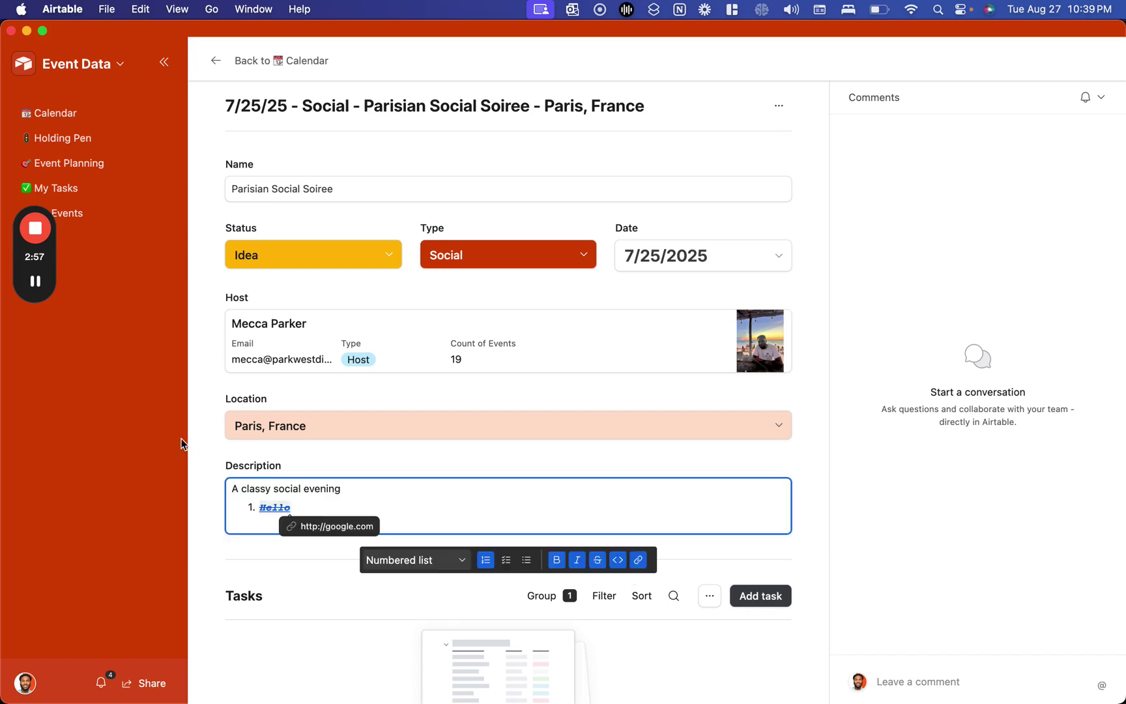
- Add a new task named 'Secure location' to the event
click(213, 453)
scroll(215, 453, down, 5)
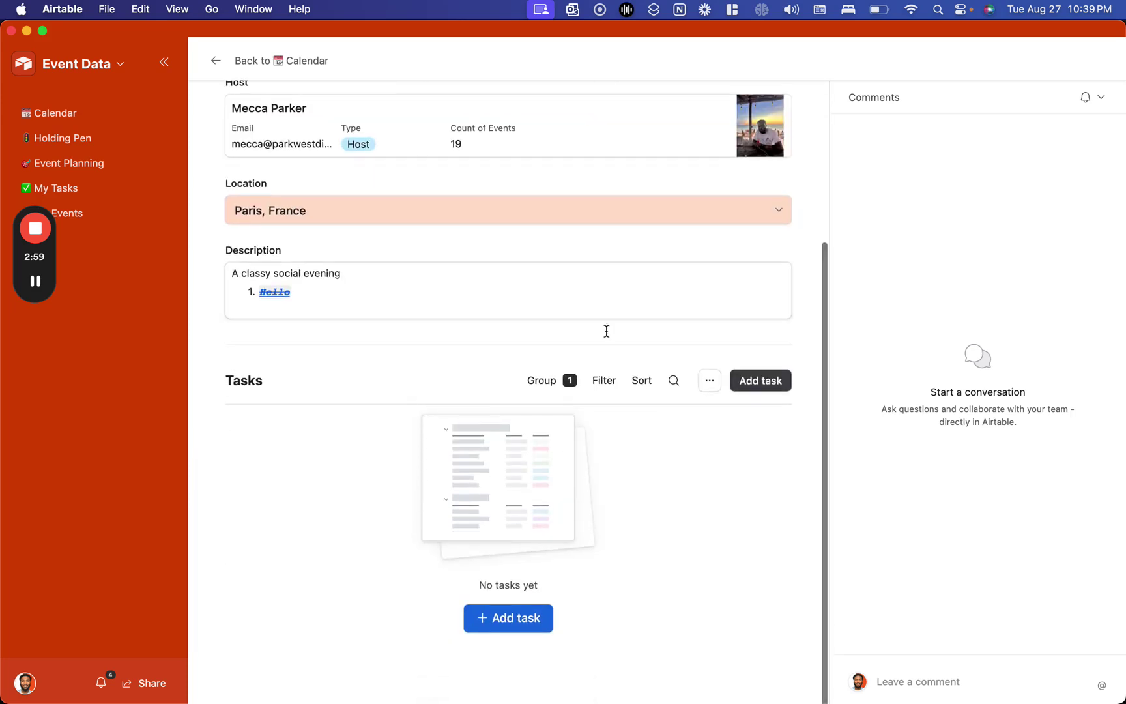
click(530, 628)
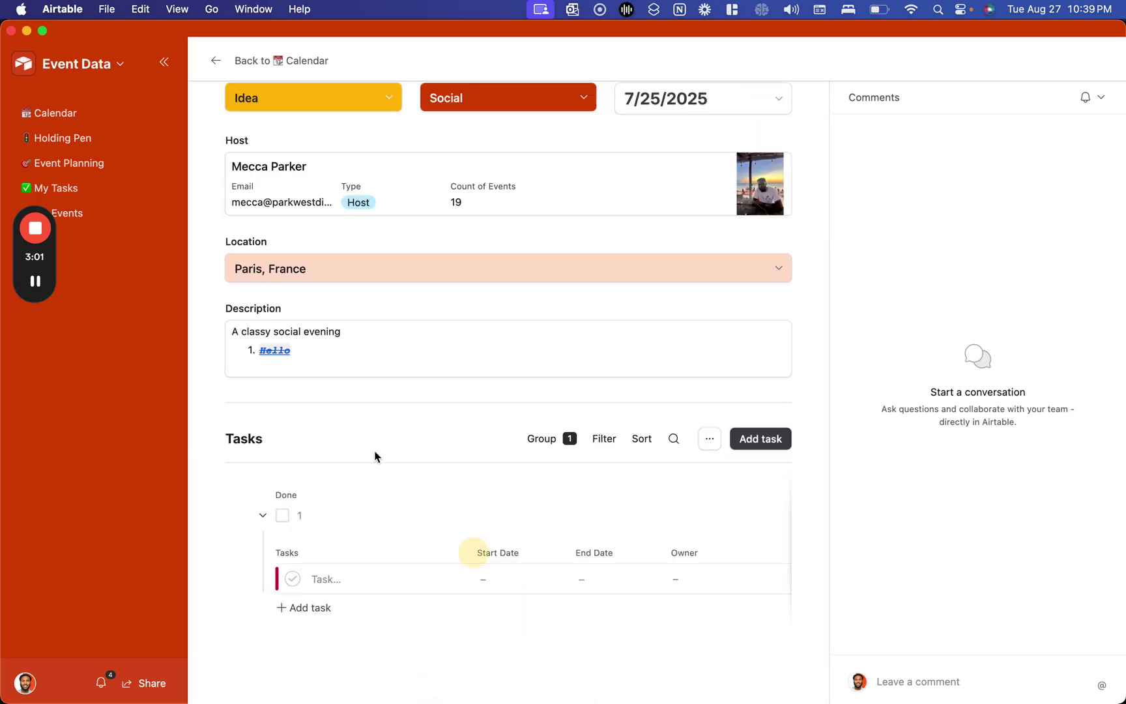
click(340, 580)
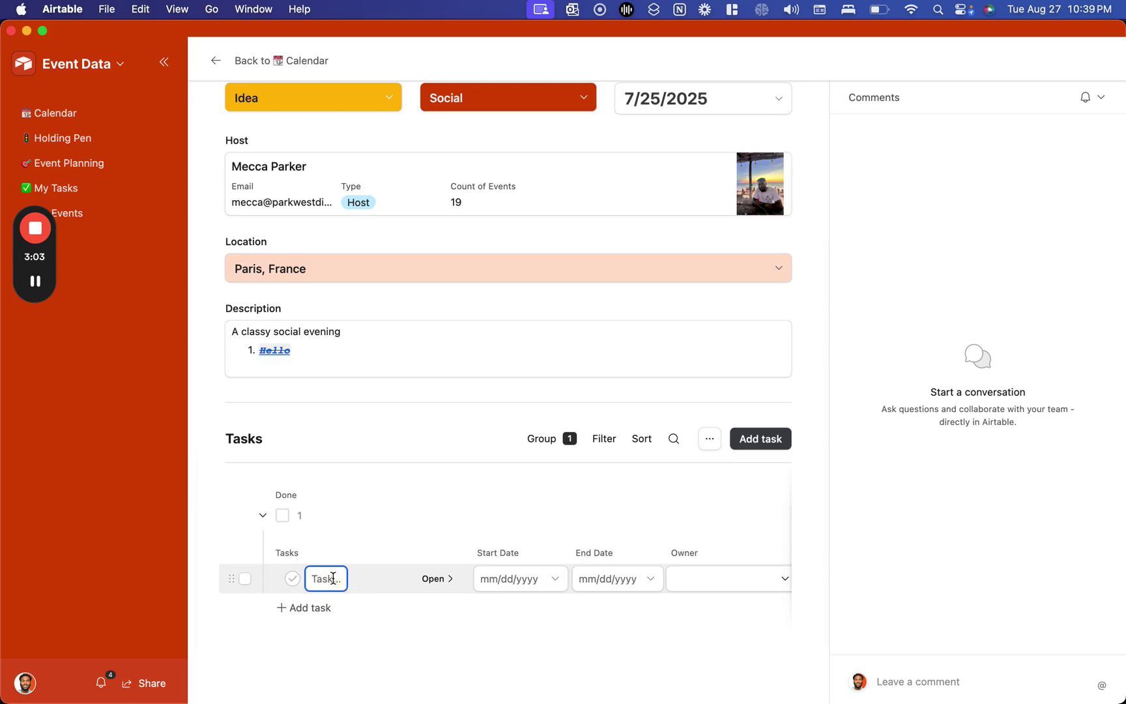
text(Secure location)
- Give Secure location dates August 28 to August 30 and the first listed owner
click(492, 576)
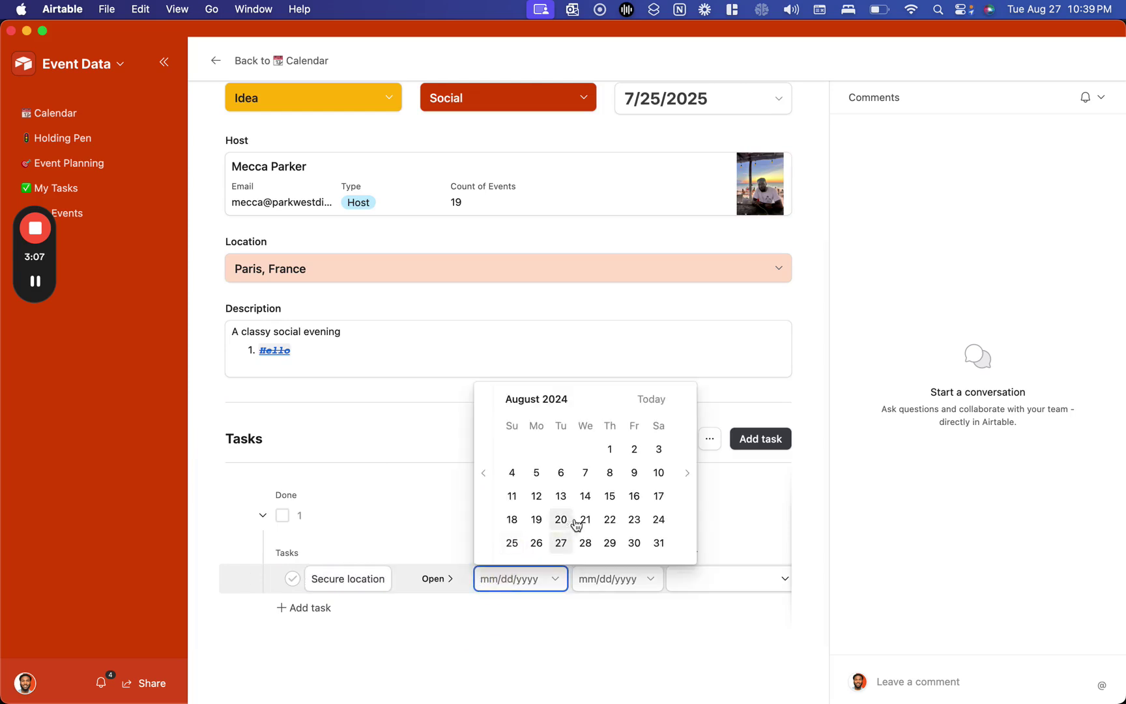
click(585, 542)
click(613, 580)
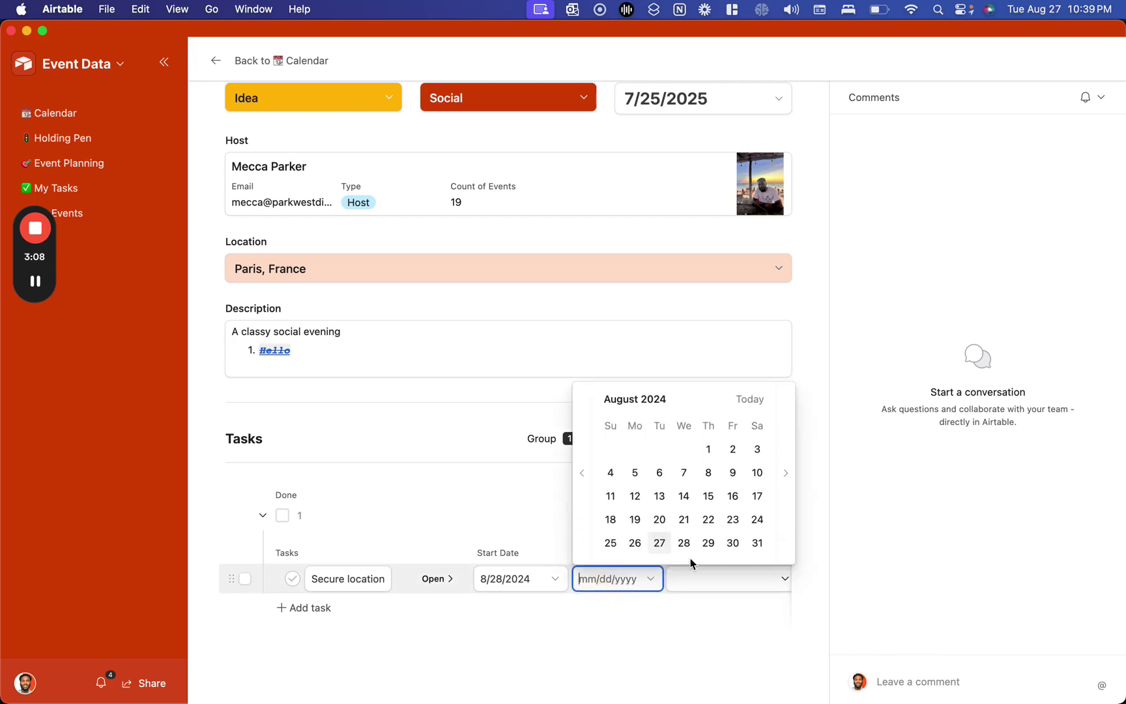
click(732, 544)
click(722, 582)
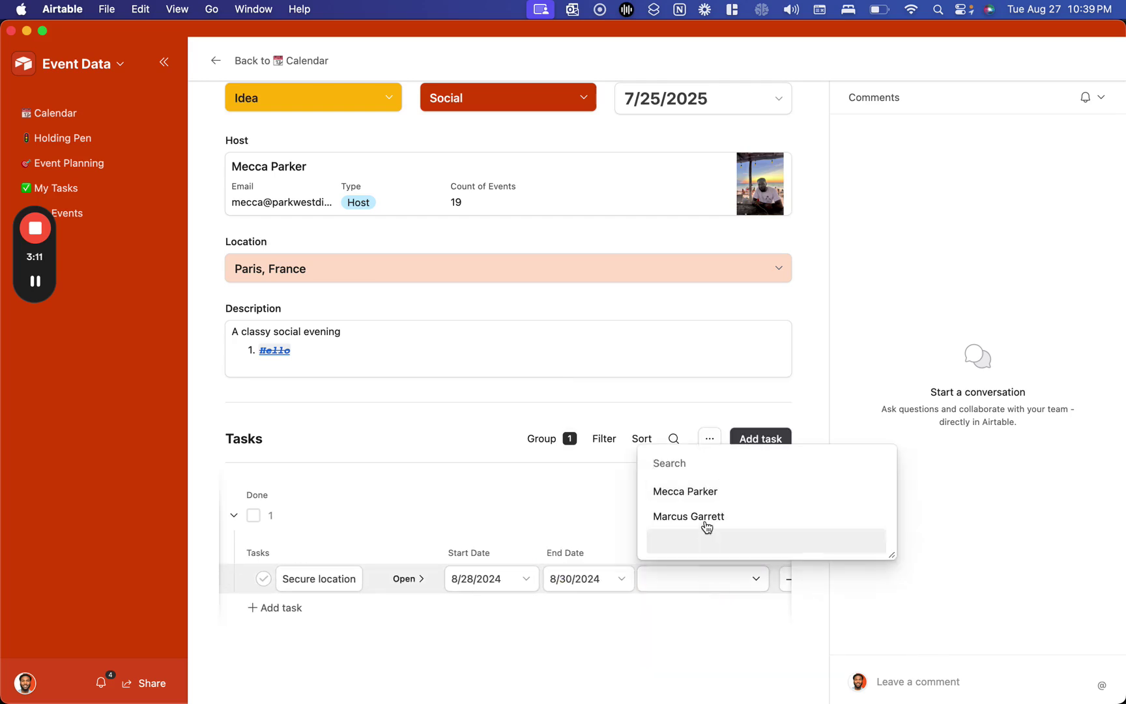
click(698, 493)
- Add a note about getting the details from a colleague and mark the task done
click(729, 582)
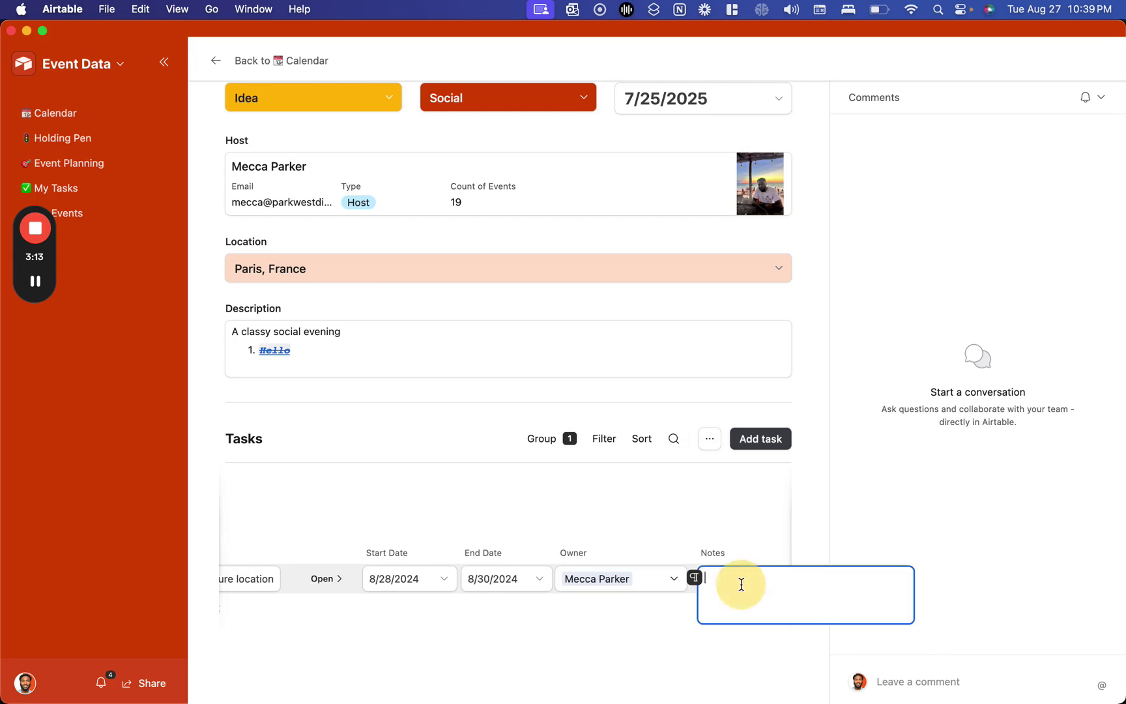
text(Get the details f)
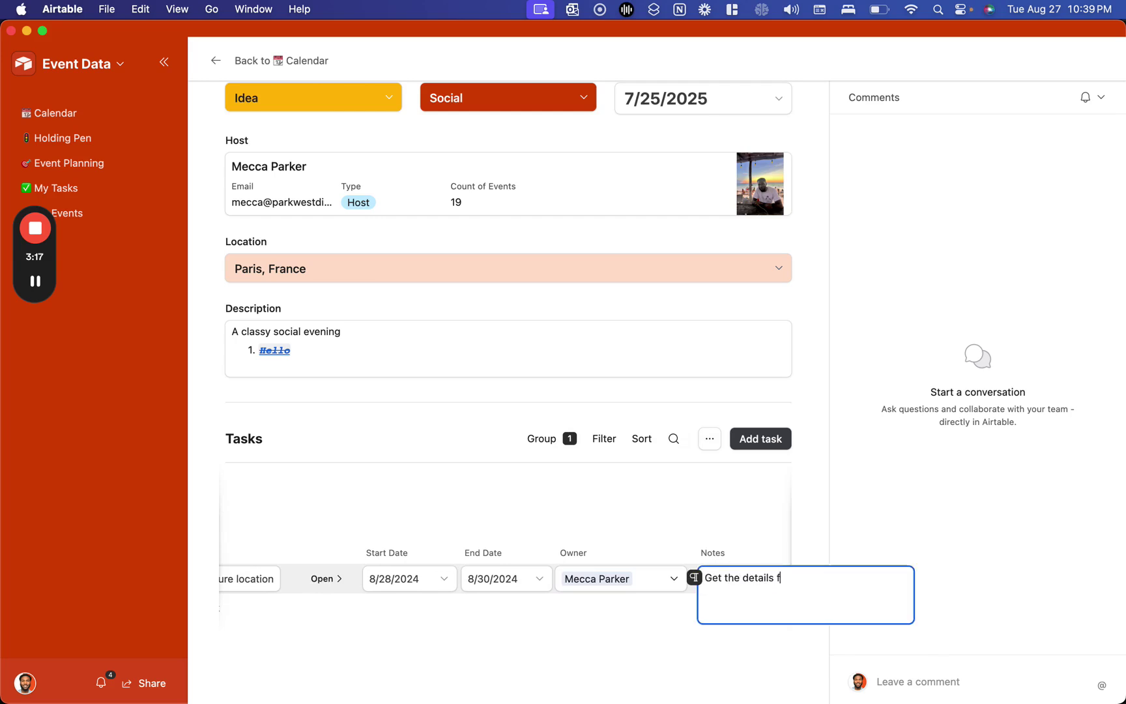
text(rom Jos)
click(697, 626)
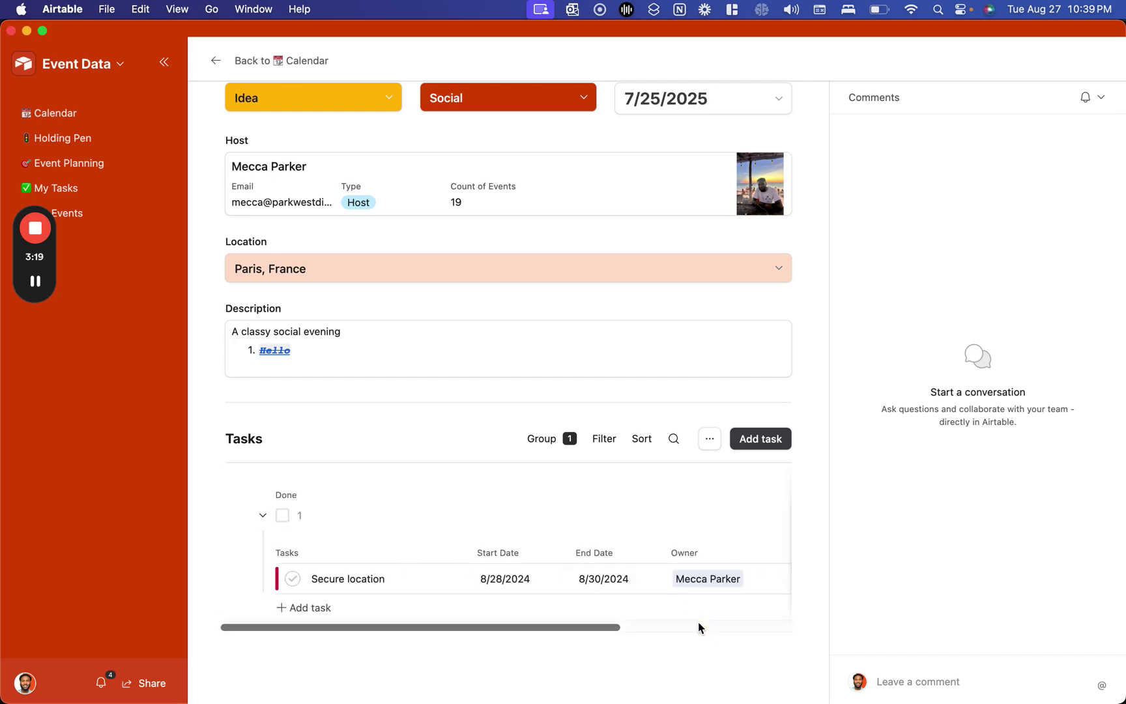
click(293, 583)
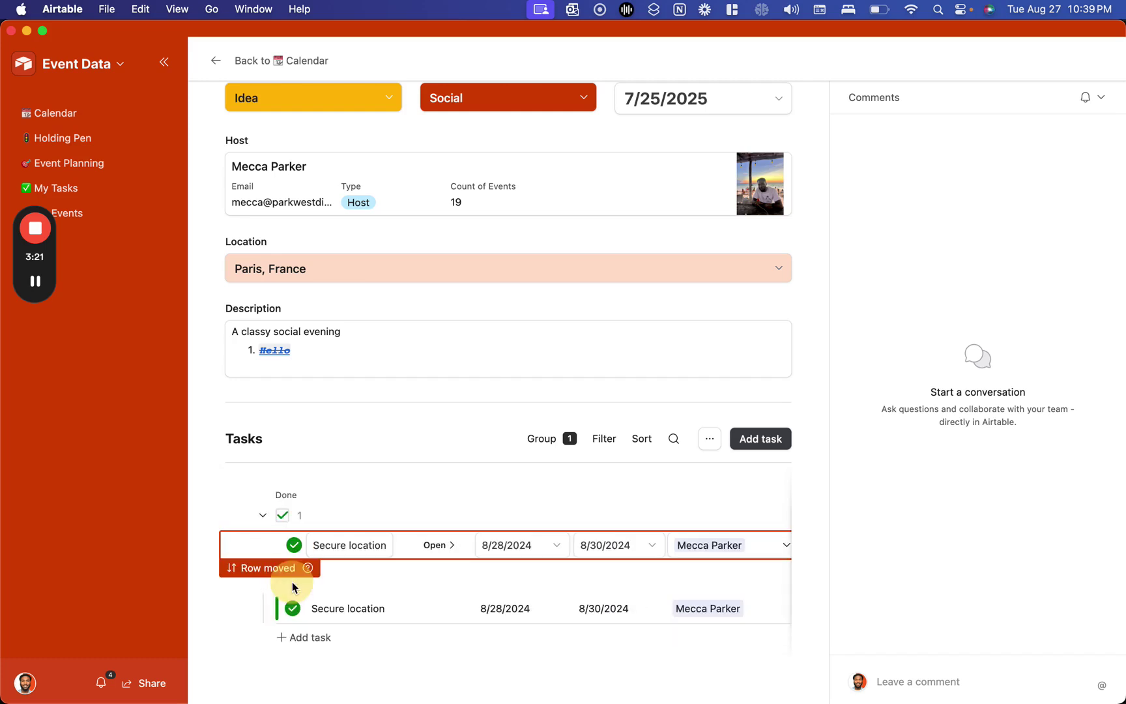
click(454, 471)
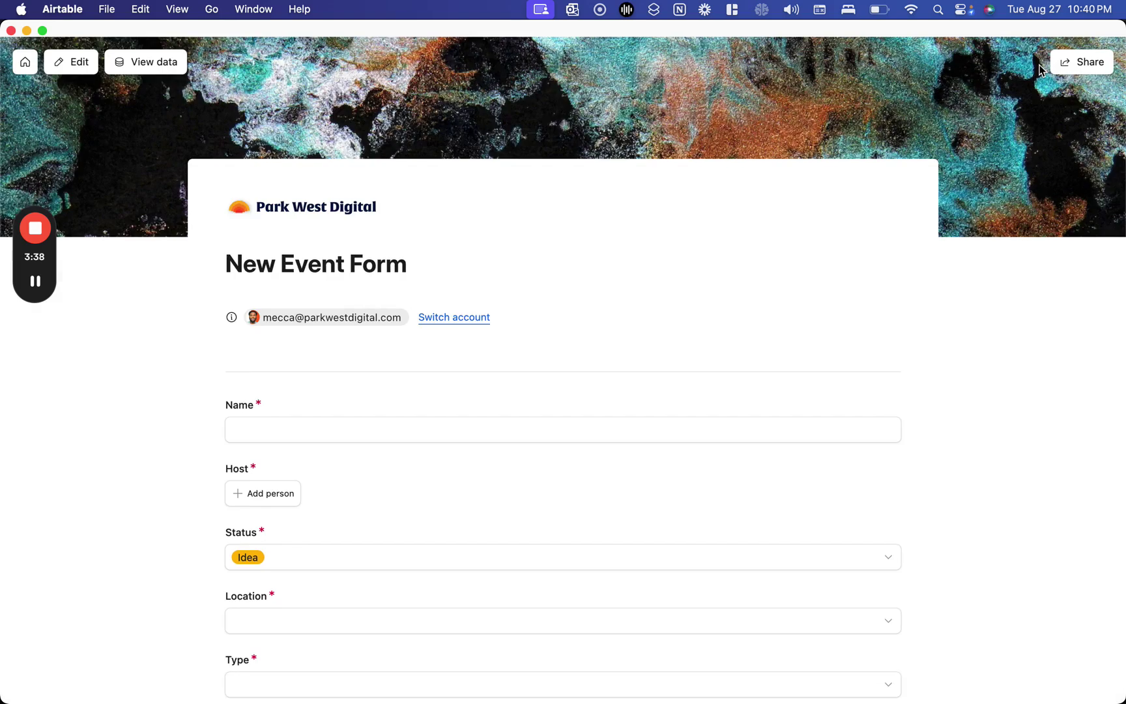
- Name the event 'Test Event', add a host, and set the location to Hawaii, USA
click(450, 431)
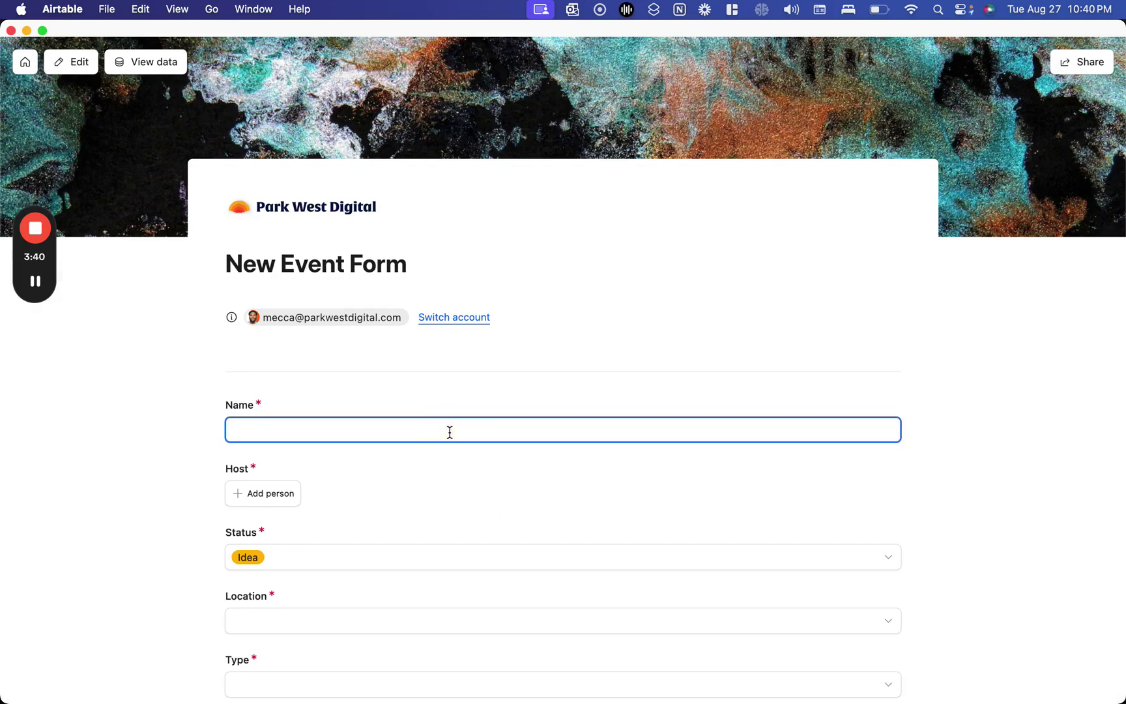
text(Test Event)
scroll(384, 514, down, 2)
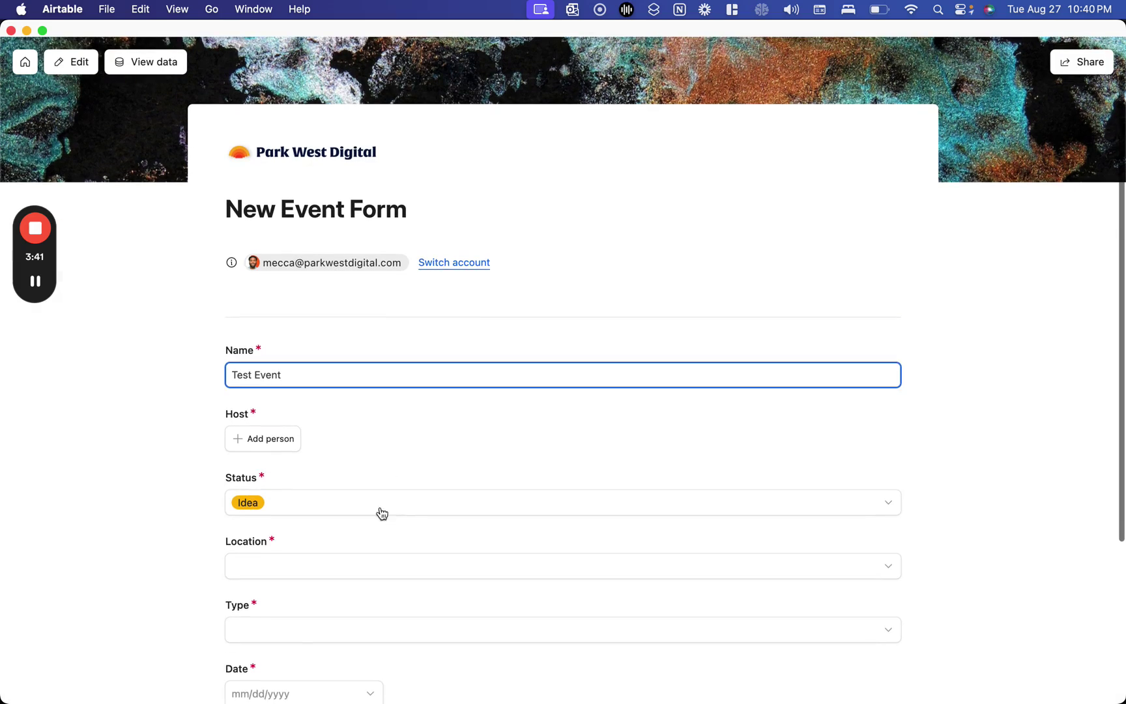
click(279, 455)
click(285, 505)
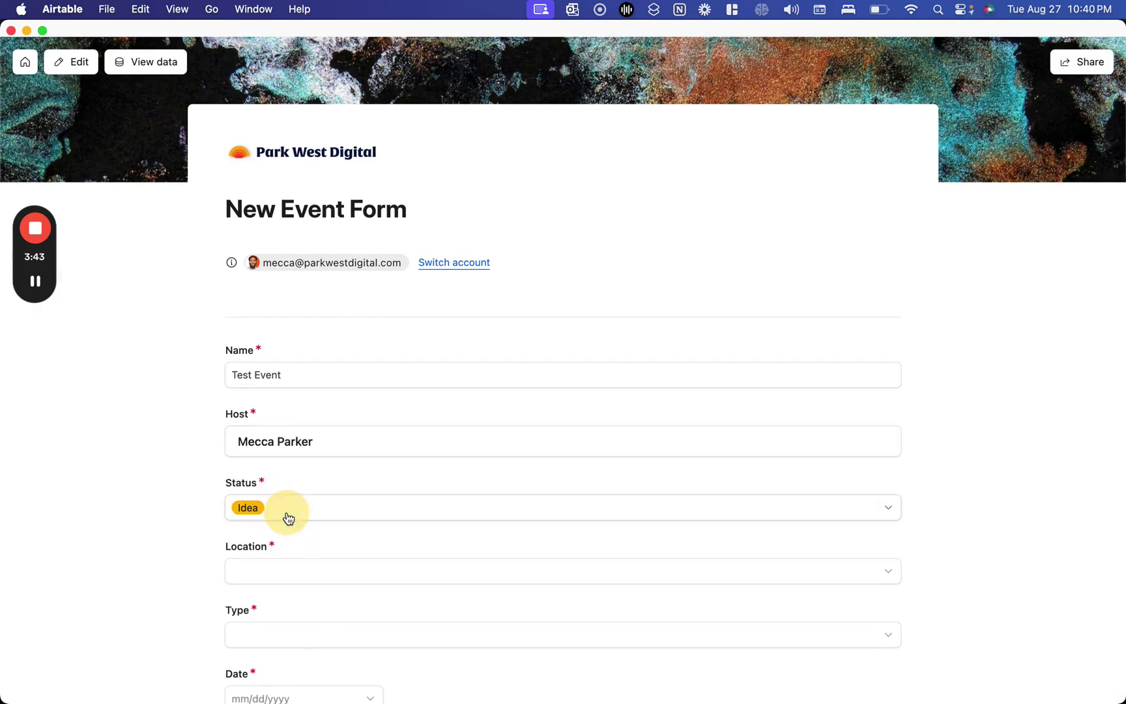
scroll(289, 518, down, 2)
click(291, 509)
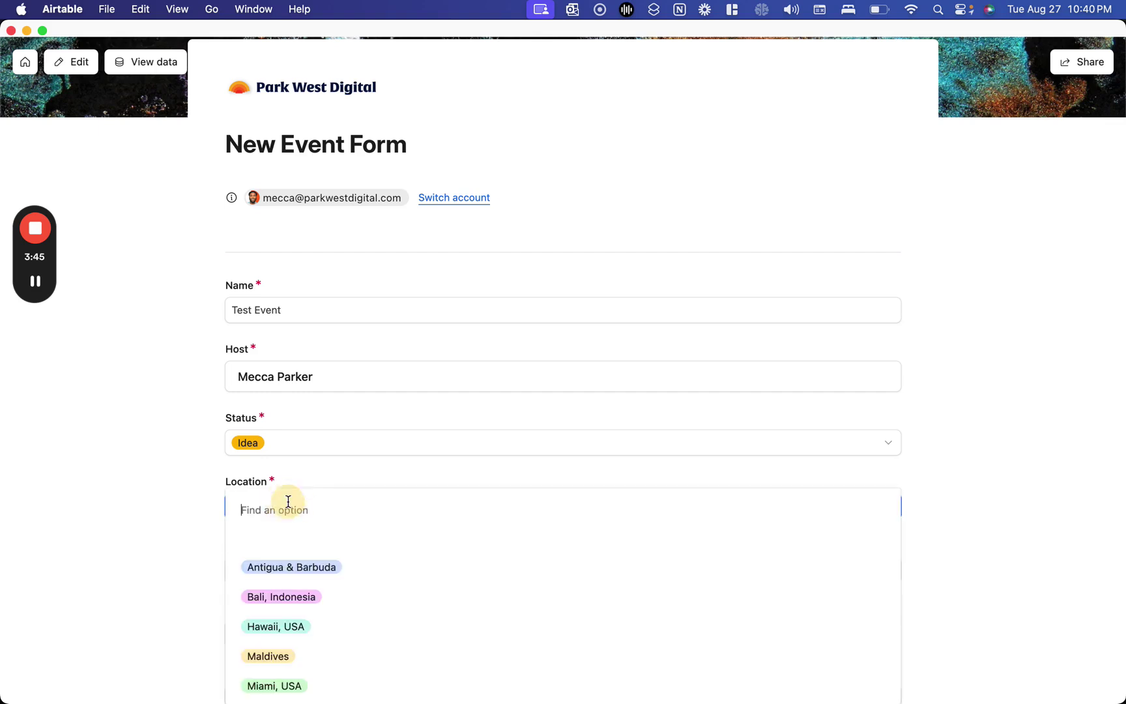
click(290, 627)
- Set the event type to Social and the date to 8/23/2024, then begin the description
scroll(280, 560, down, 3)
click(259, 469)
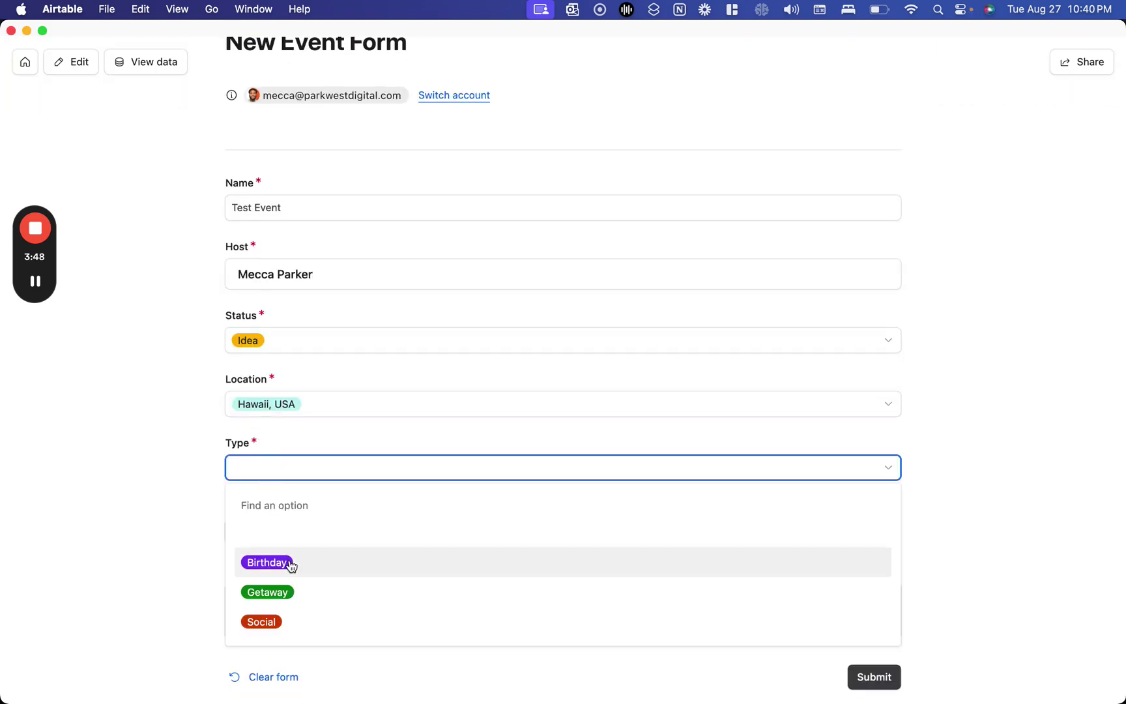
click(277, 619)
scroll(276, 624, down, 2)
click(269, 453)
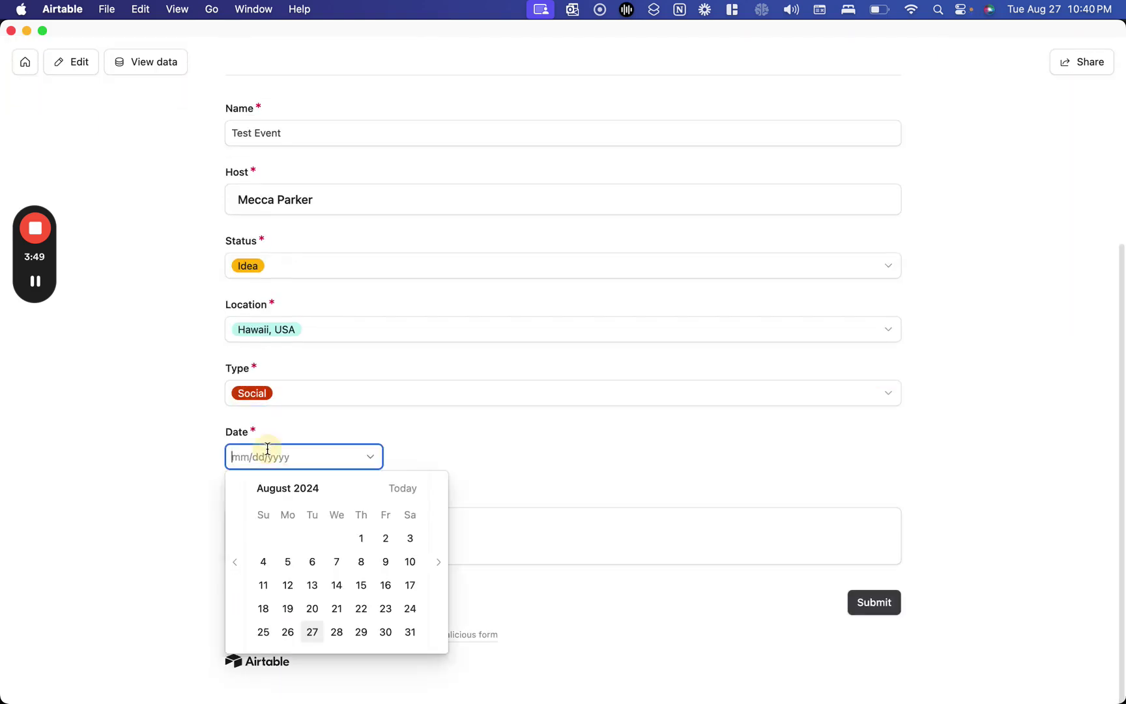
click(387, 609)
click(317, 536)
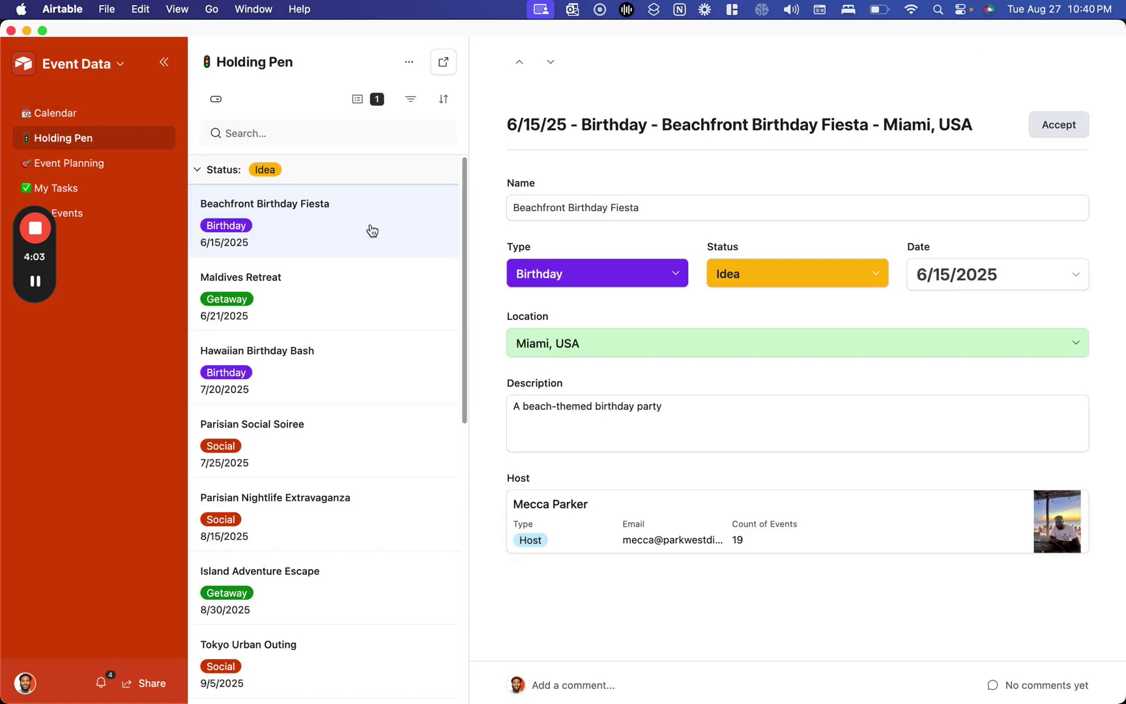
- Change Beachfront Birthday Fiesta's status to Accepted and switch to the Event Planning timeline
click(649, 402)
click(756, 342)
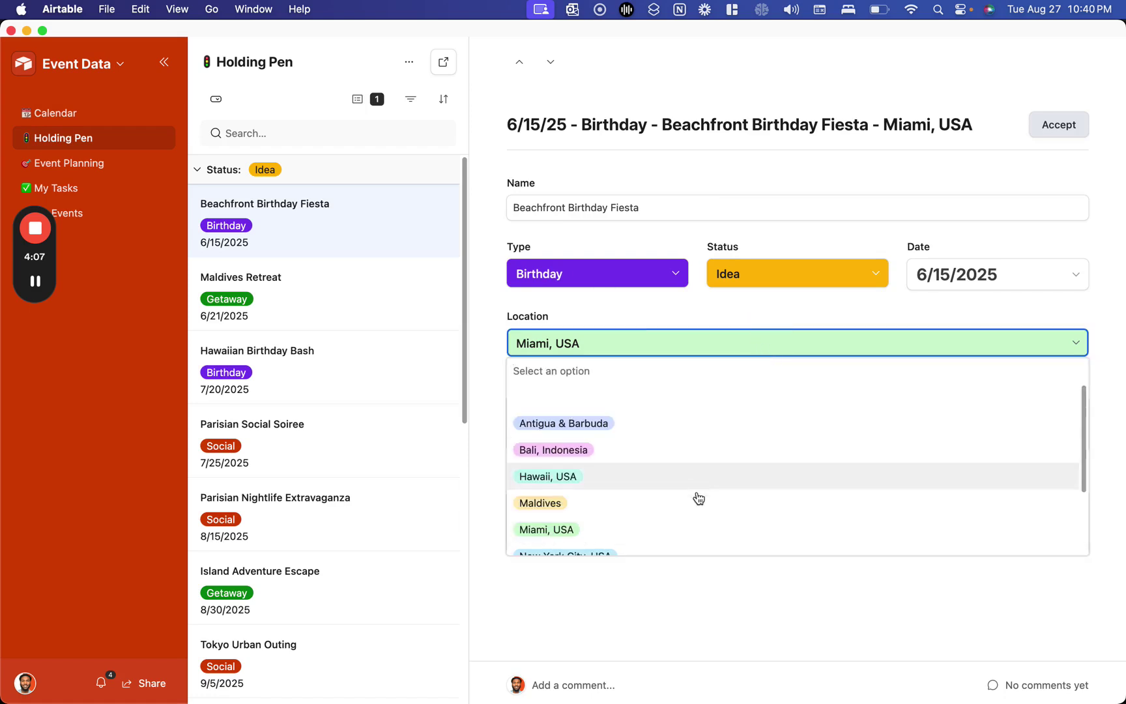
click(725, 306)
click(760, 280)
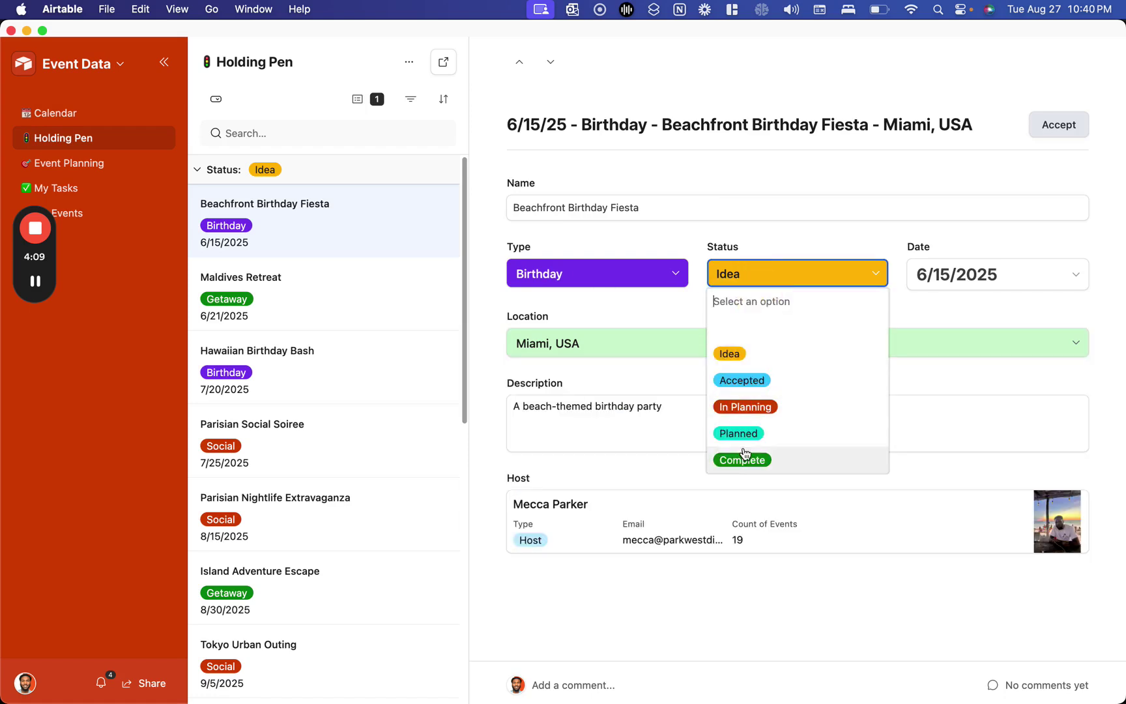
click(742, 380)
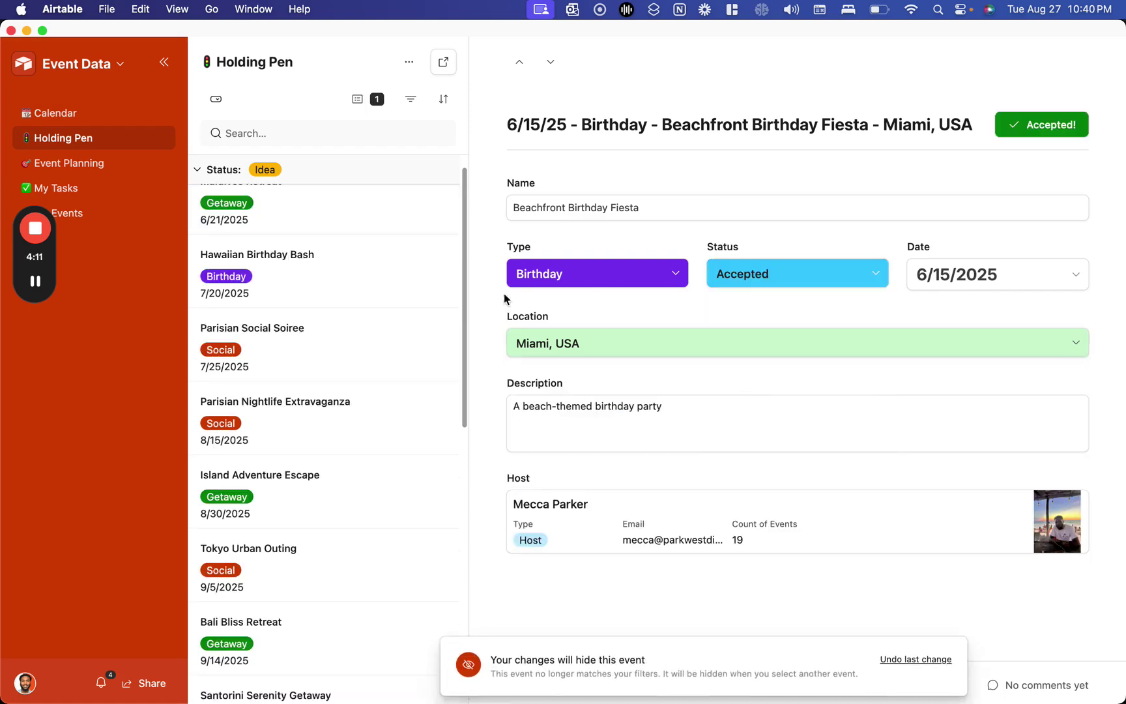
click(137, 167)
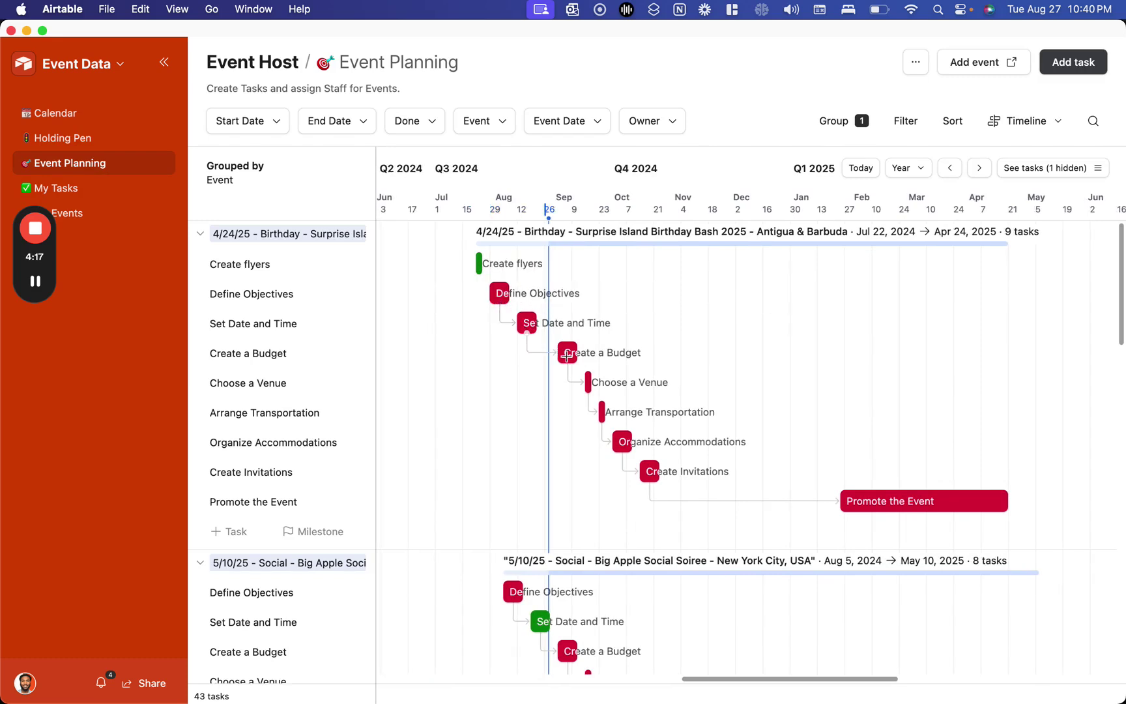
- Drag Create Invitations out to Nov 23, then back to Aug 30–Sep 12, shifting dependent tasks
click(649, 475)
drag(650, 474, 729, 470)
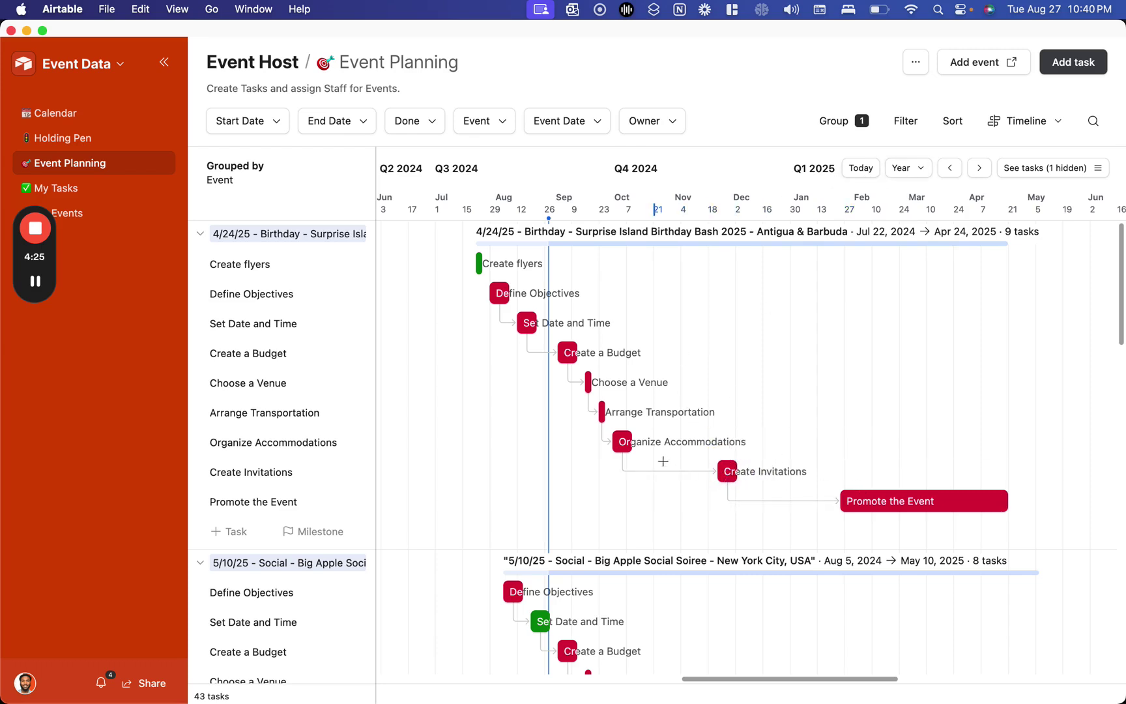
click(722, 469)
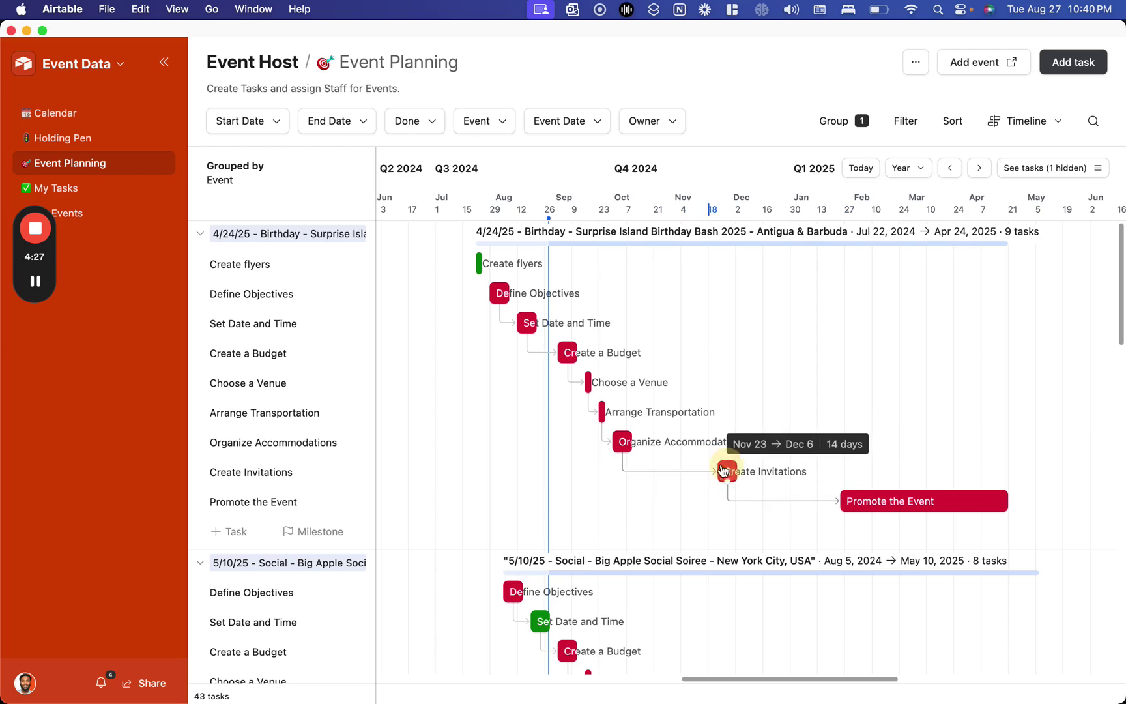
drag(722, 469, 557, 461)
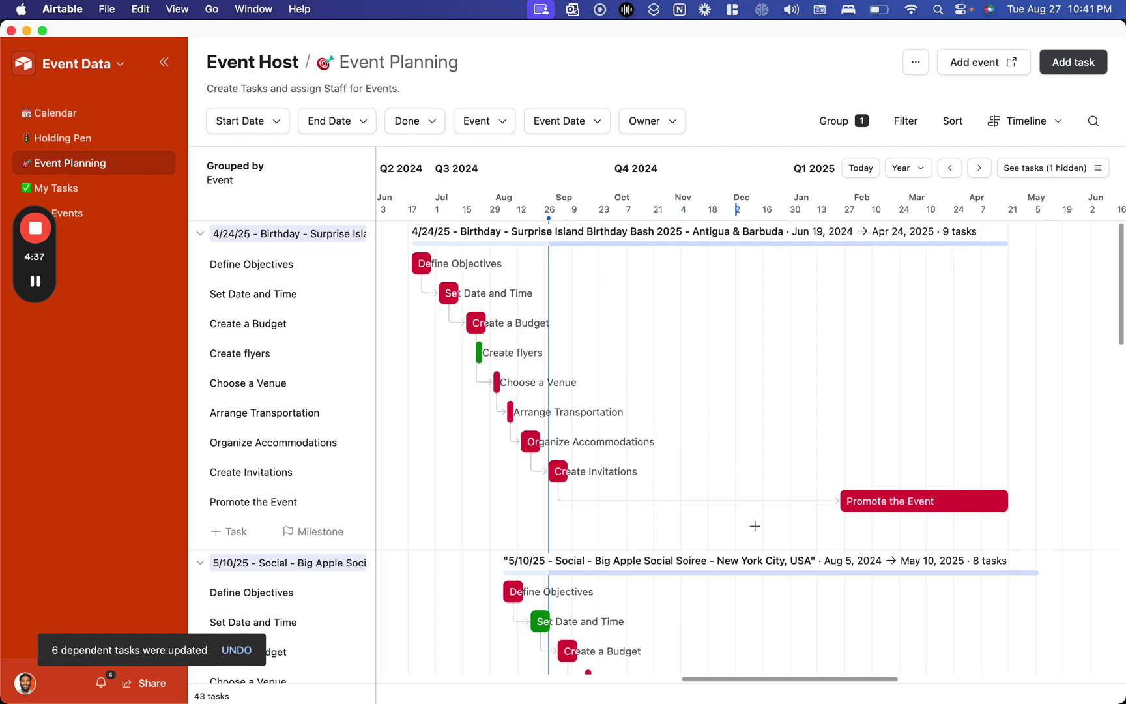
scroll(755, 525, down, 2)
scroll(754, 525, left, 1)
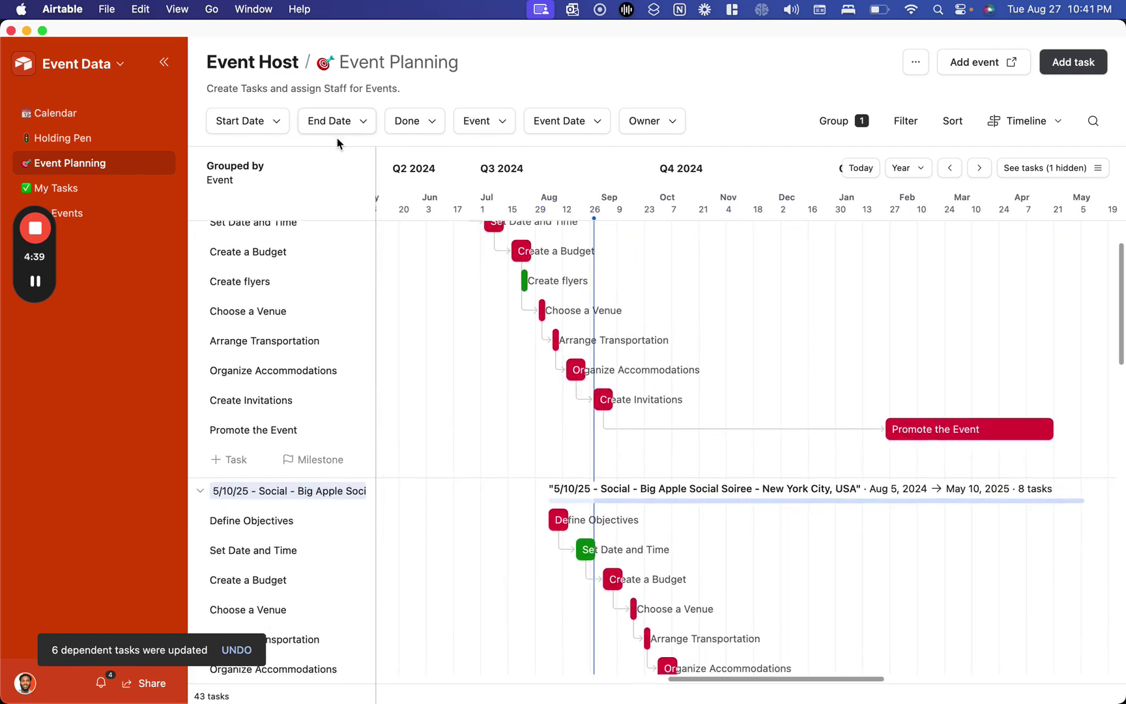
- Filter the timeline to the 6/15/25 Birthday event
click(474, 120)
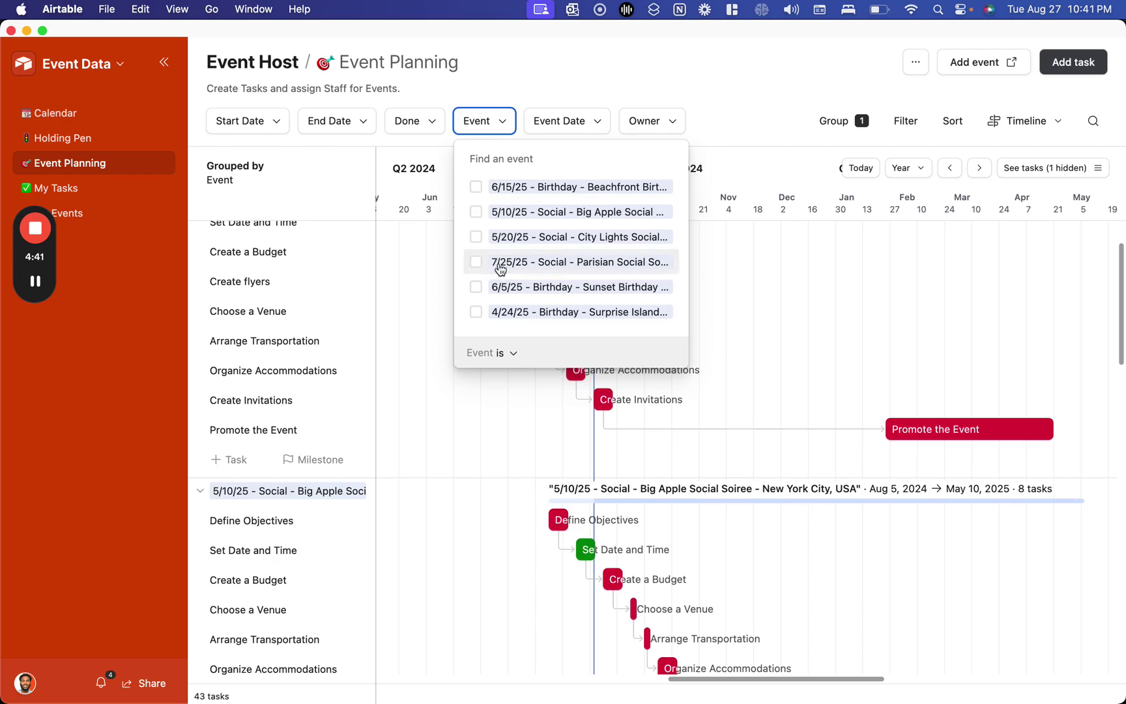
click(511, 186)
click(591, 80)
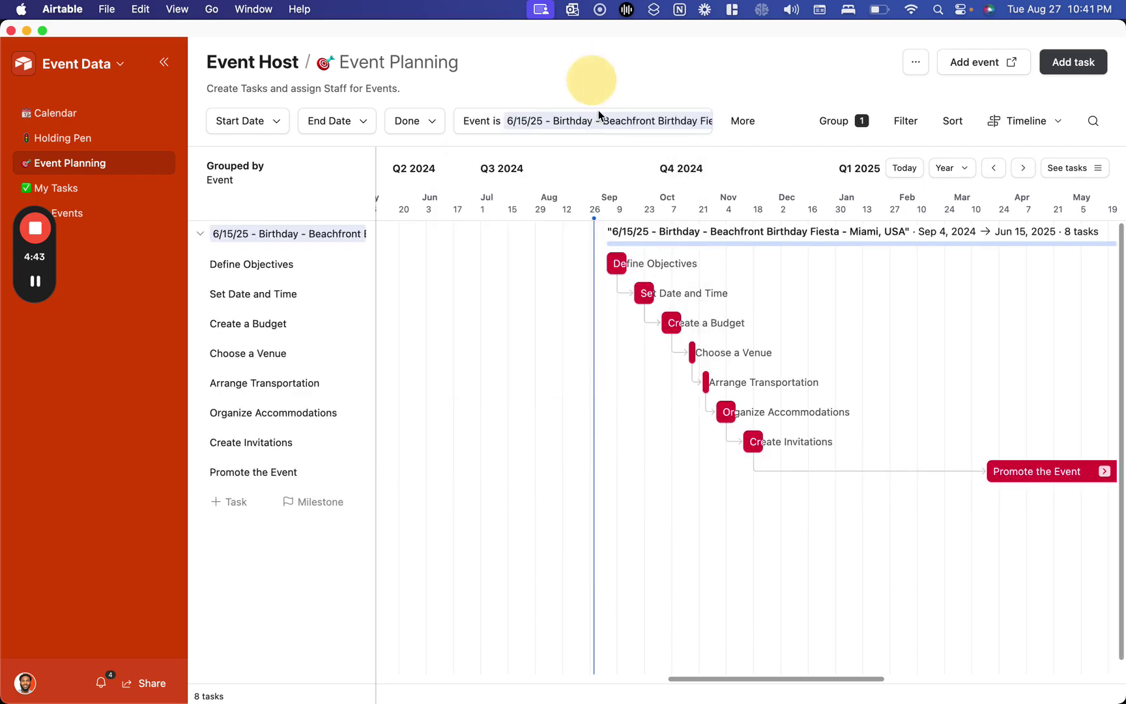
scroll(658, 293, left, 1)
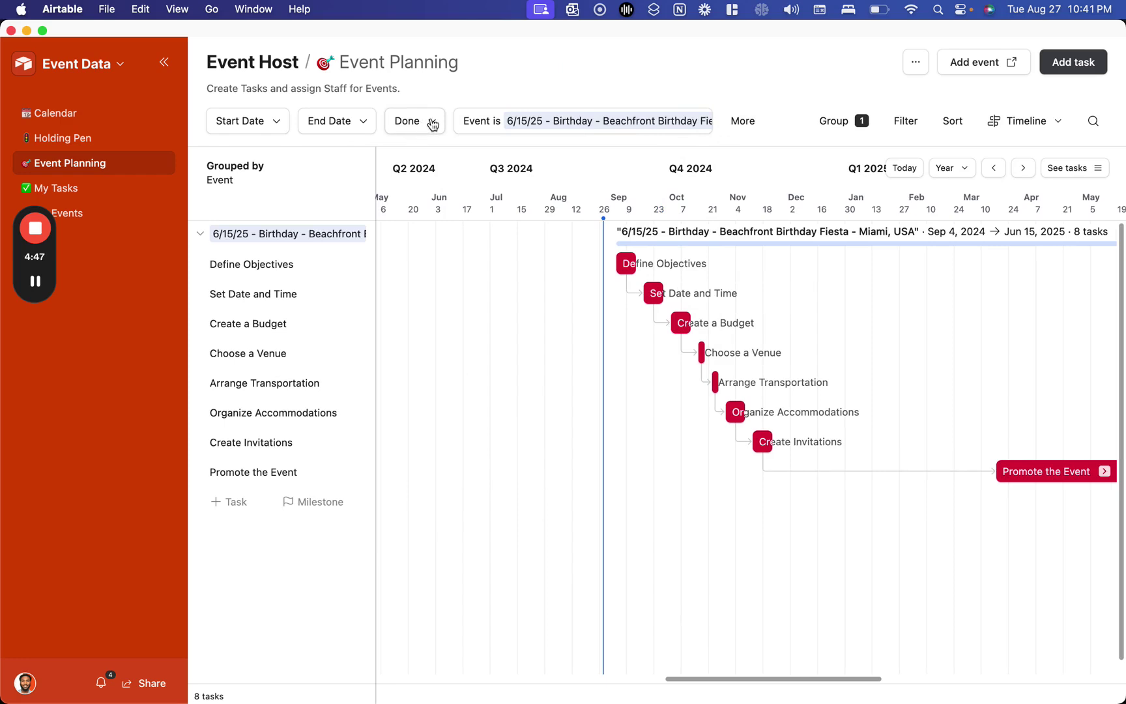
scroll(858, 337, right, 3)
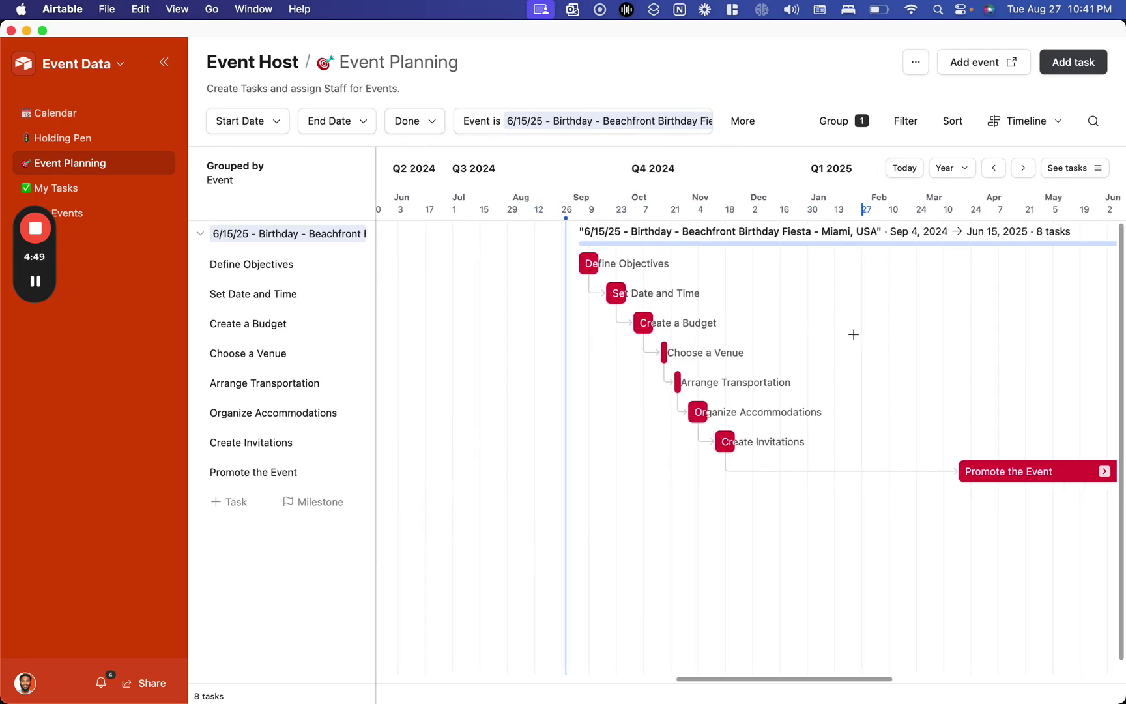
- Apply and then remove an owner filter, and close the Event Date conditions popup
click(743, 121)
click(771, 202)
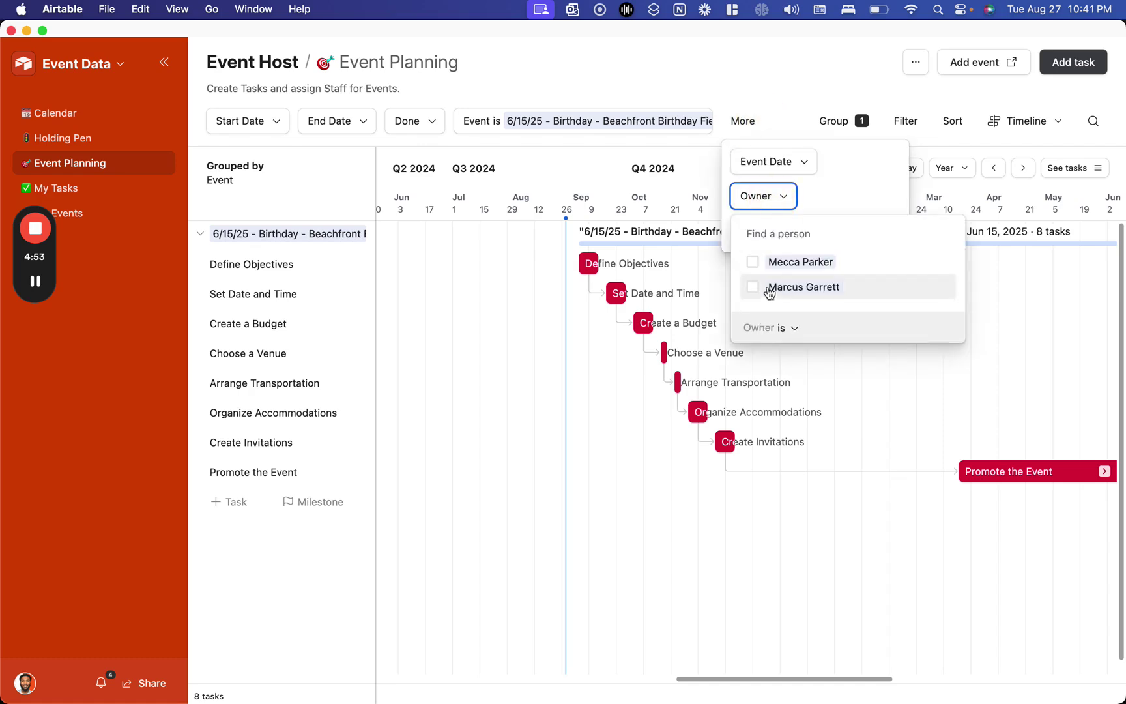
click(785, 290)
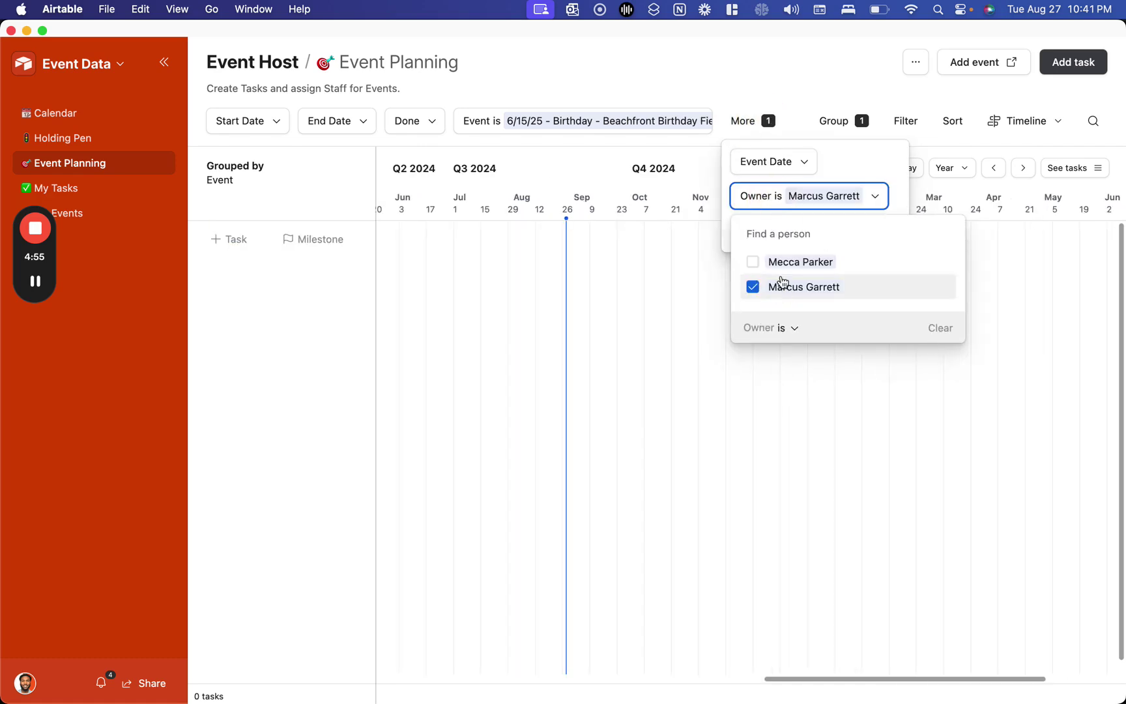
click(781, 287)
click(772, 161)
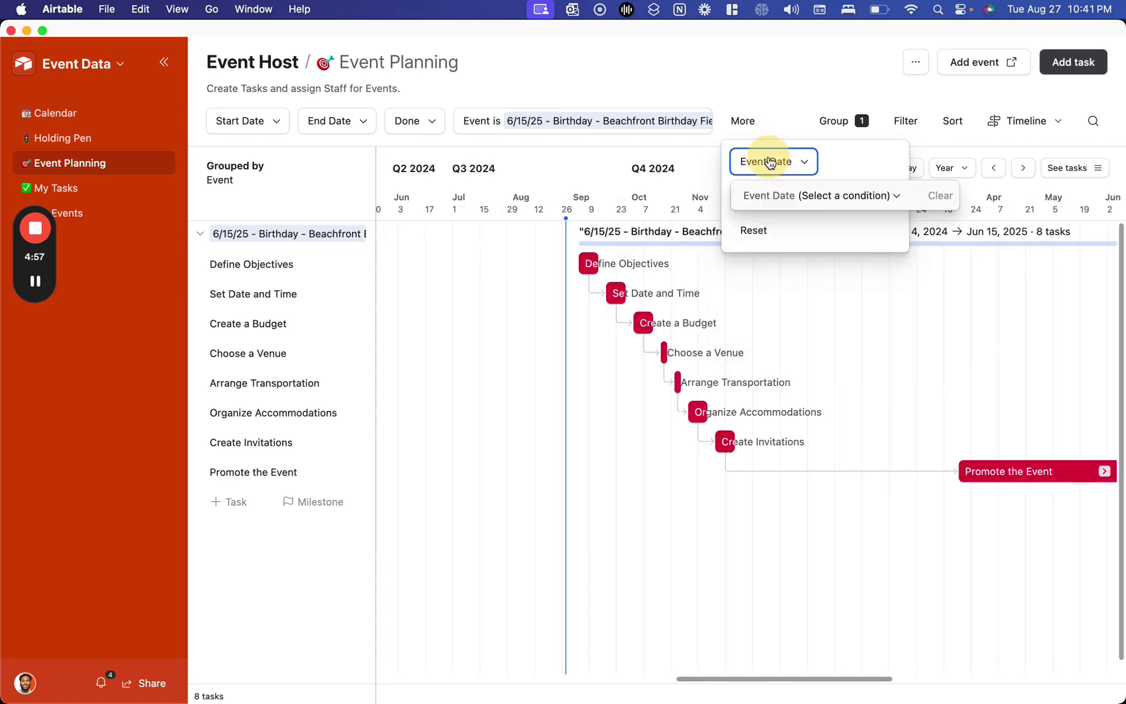
click(776, 95)
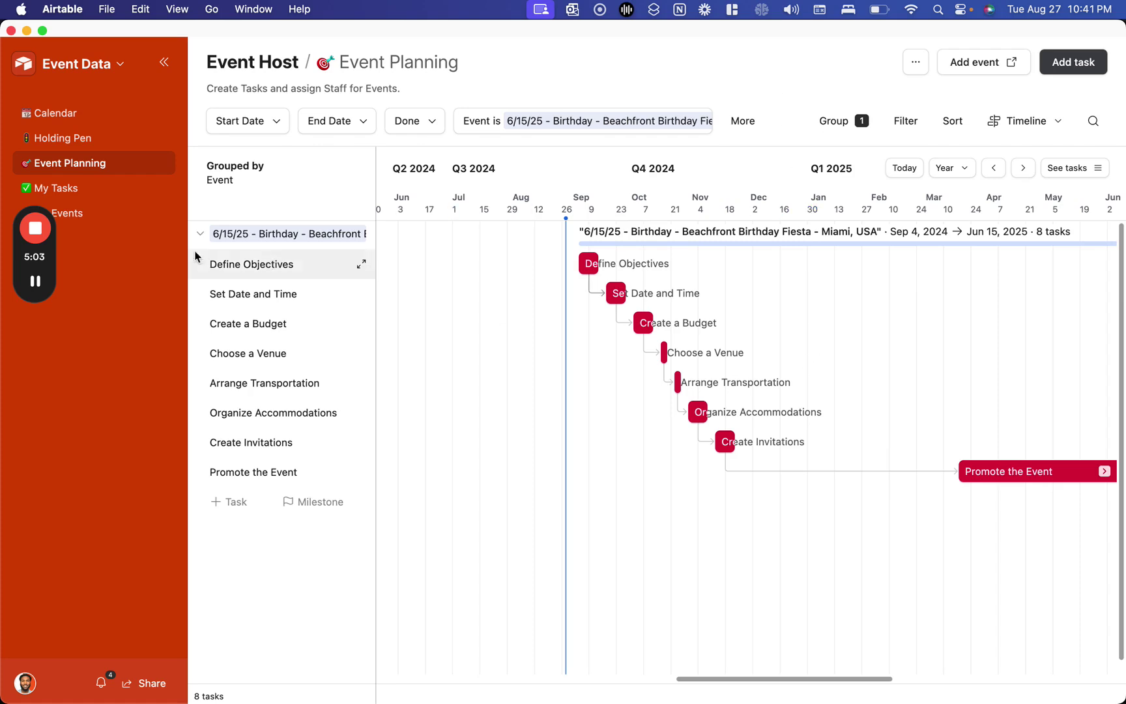
- In My Tasks, open Define Objectives, tick its Done checkbox and close the record
click(89, 189)
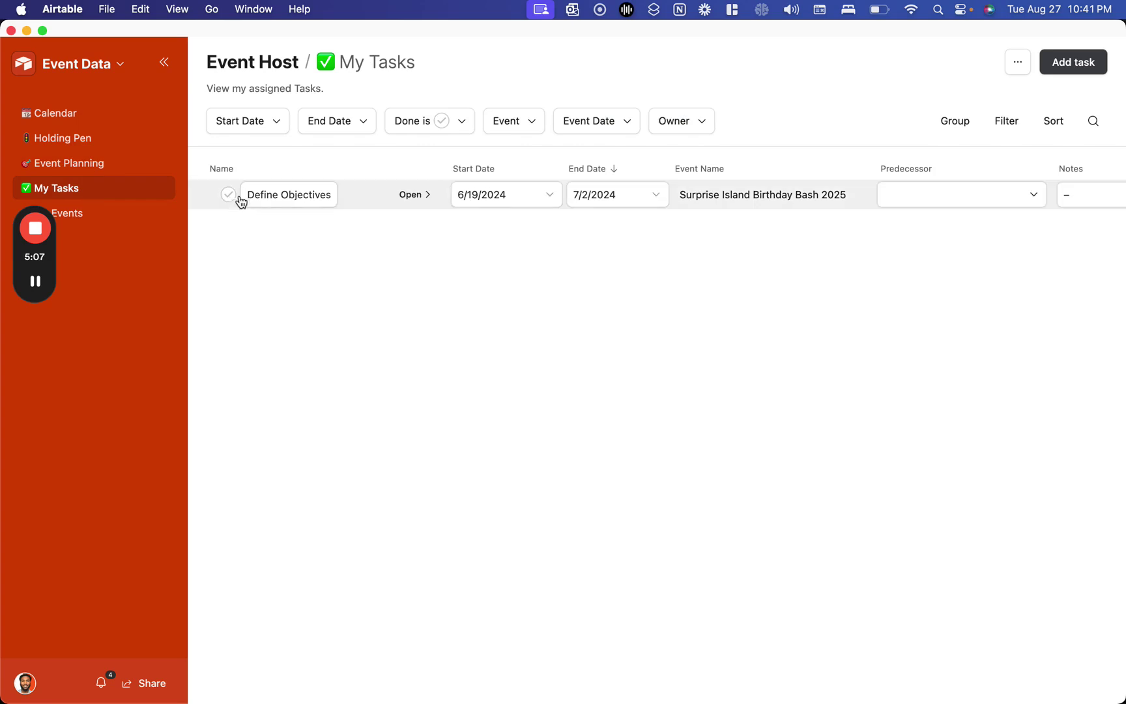
click(416, 203)
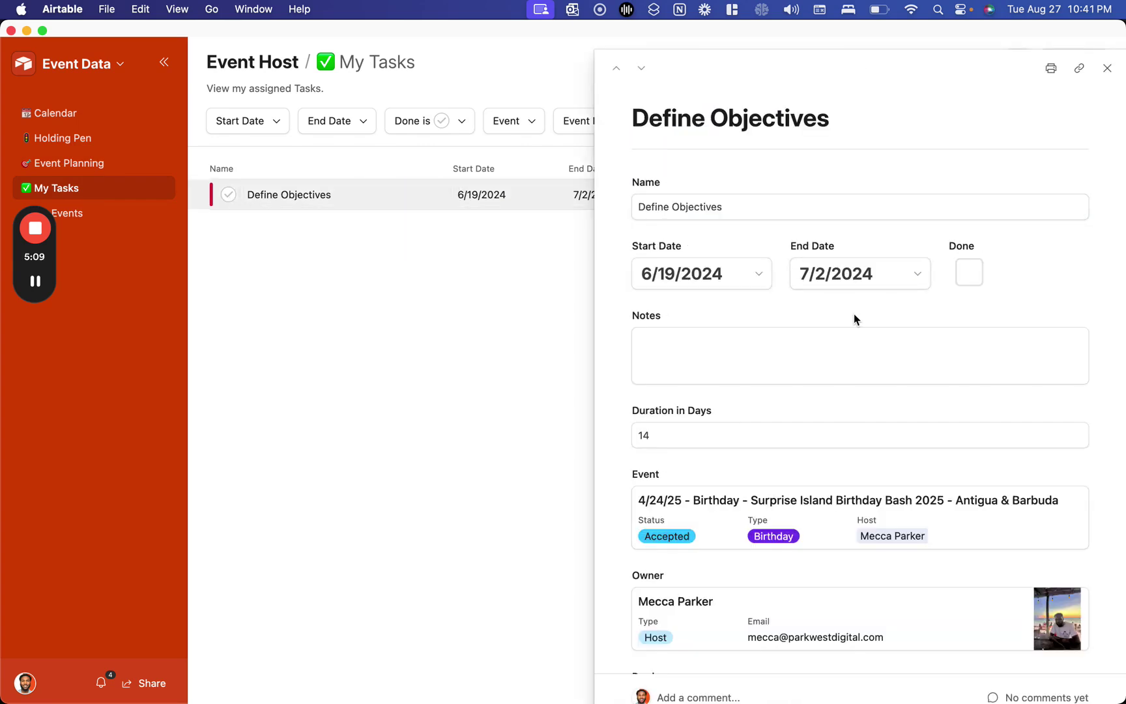
scroll(854, 313, down, 1)
scroll(853, 314, down, 2)
scroll(857, 309, up, 3)
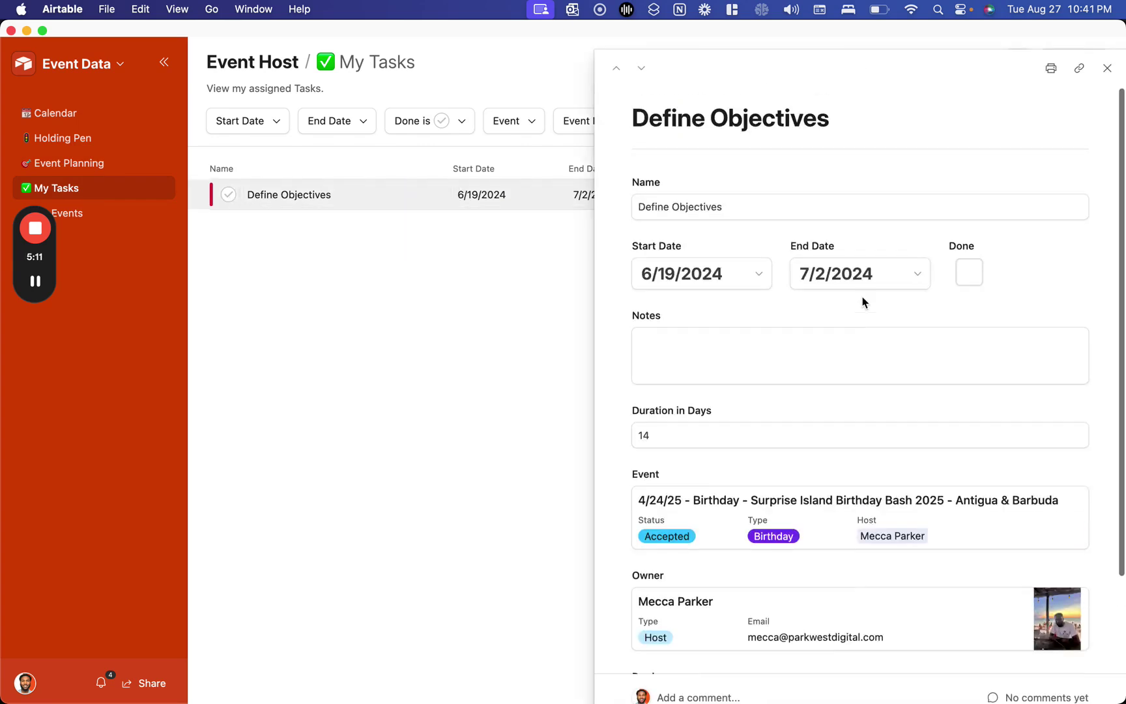
click(971, 274)
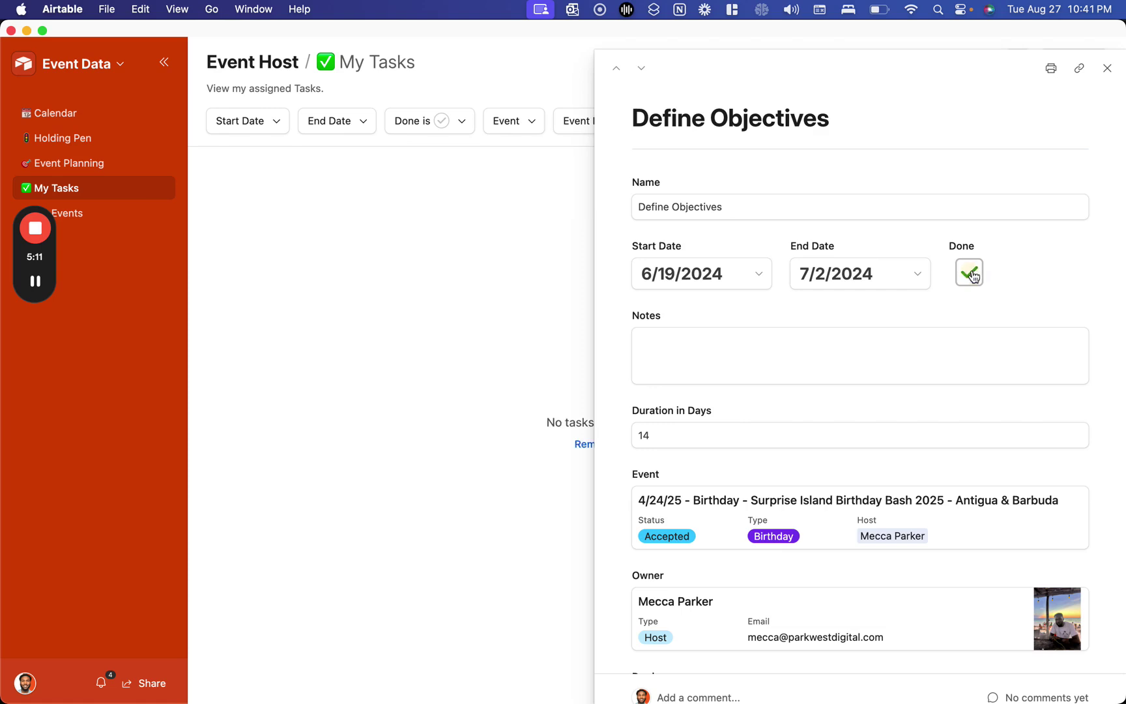
click(1107, 68)
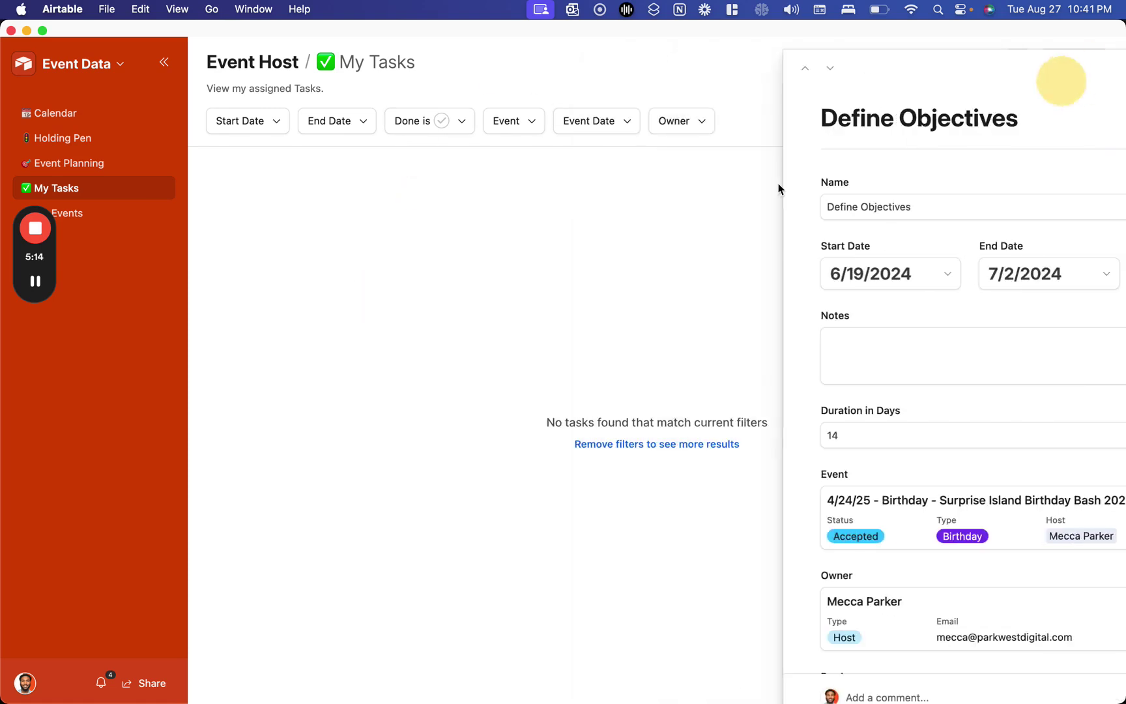
- In My Events, widen the Status column and mark Surprise Island's Set Date and Time task done
click(155, 224)
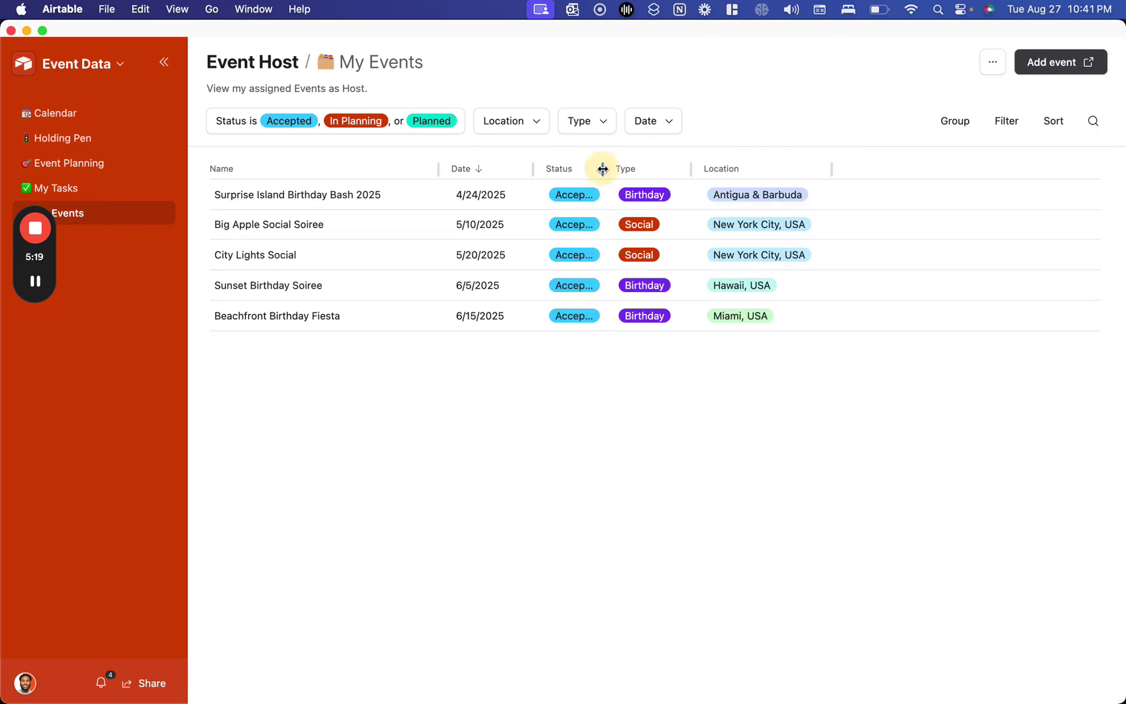
drag(604, 168, 634, 168)
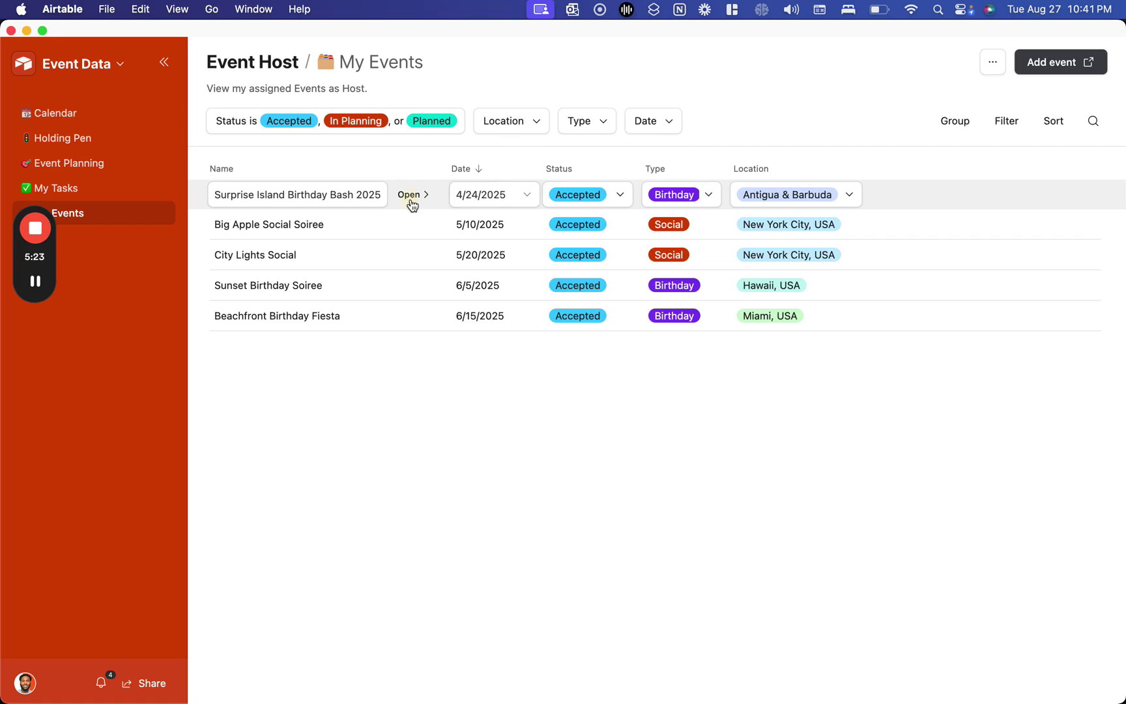
click(411, 199)
scroll(476, 352, down, 2)
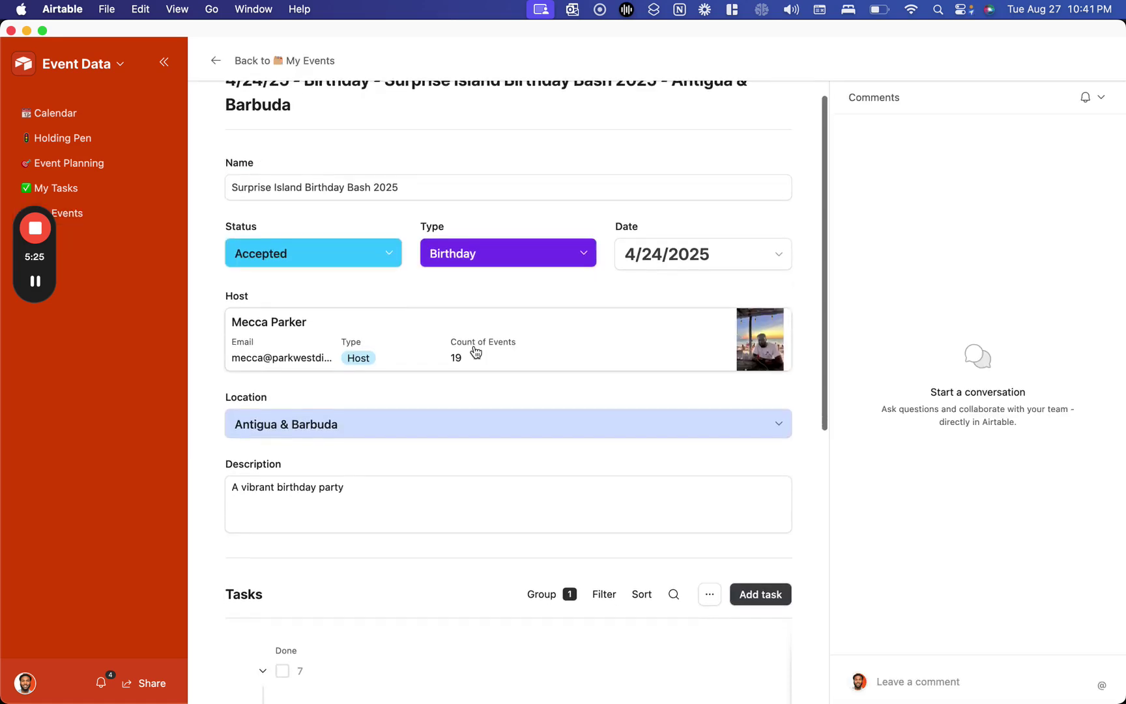
scroll(476, 352, down, 10)
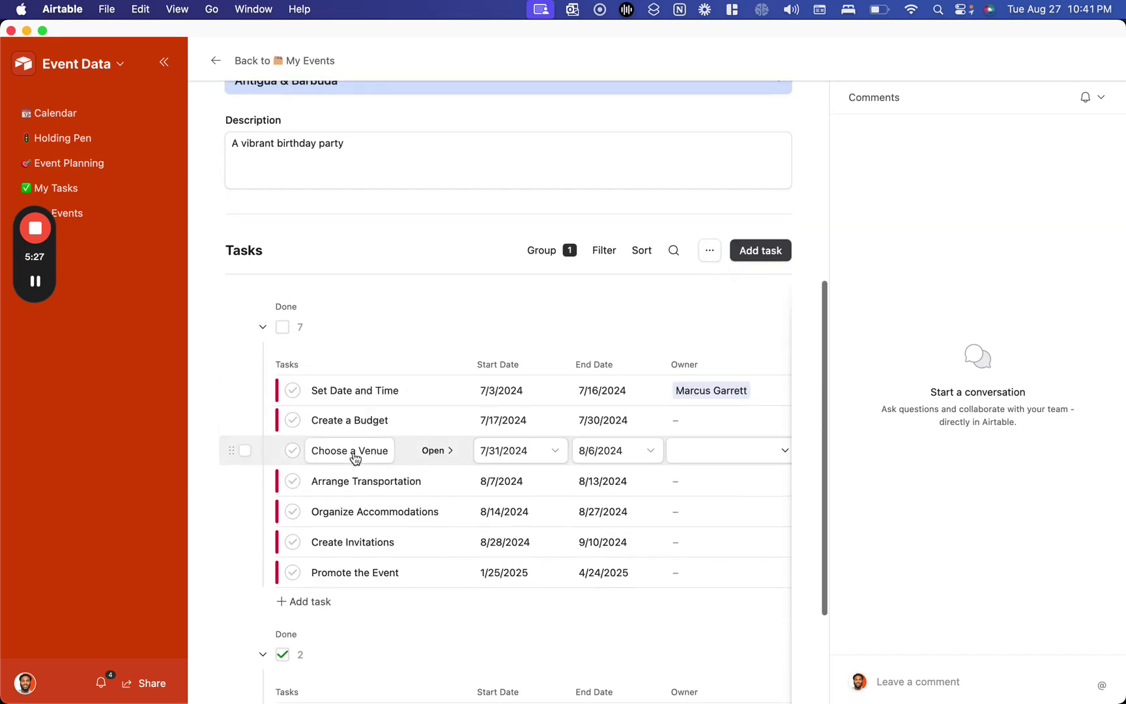
click(293, 391)
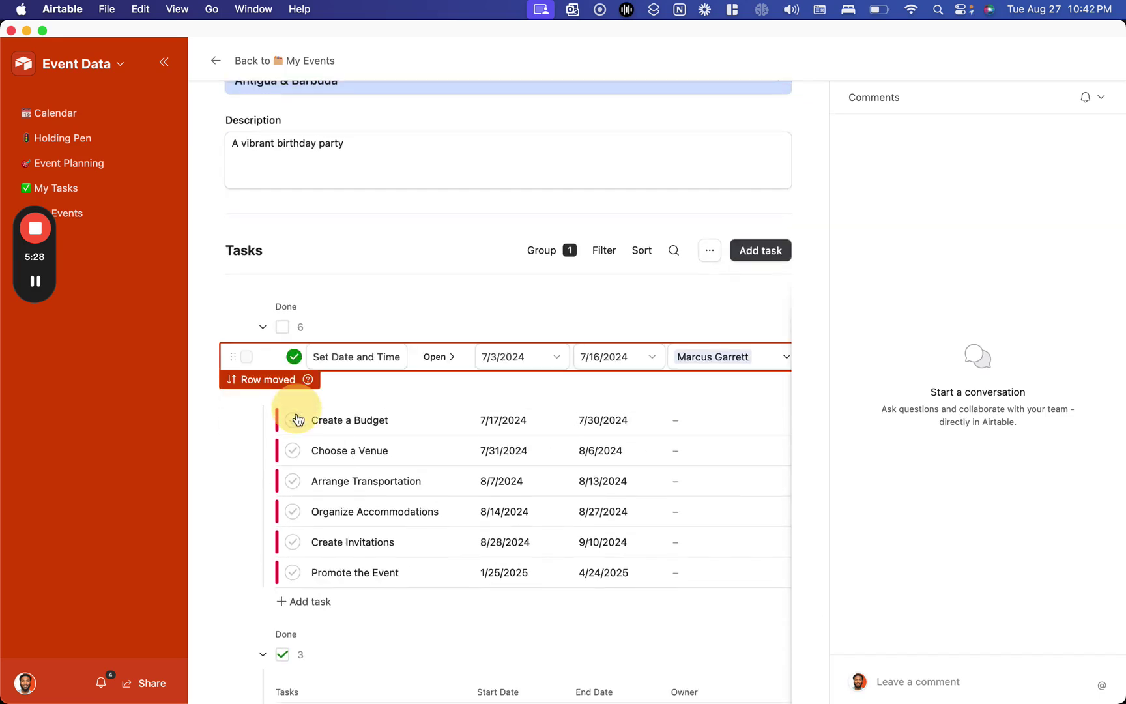
click(291, 268)
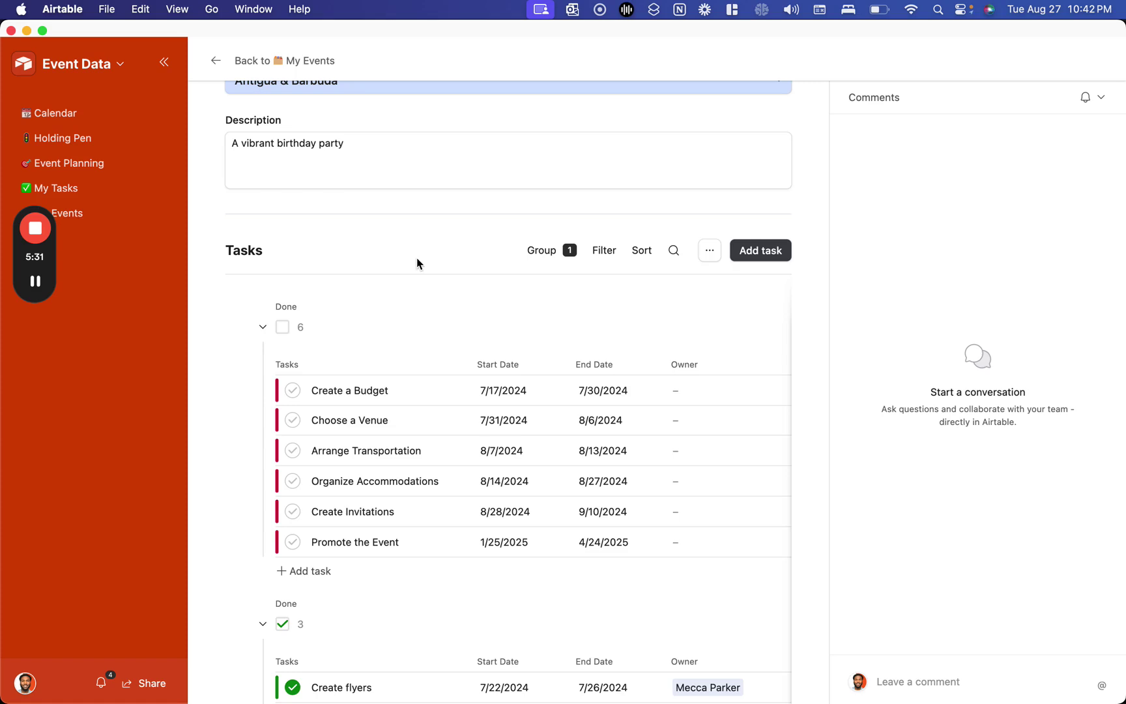
scroll(795, 299, down, 2)
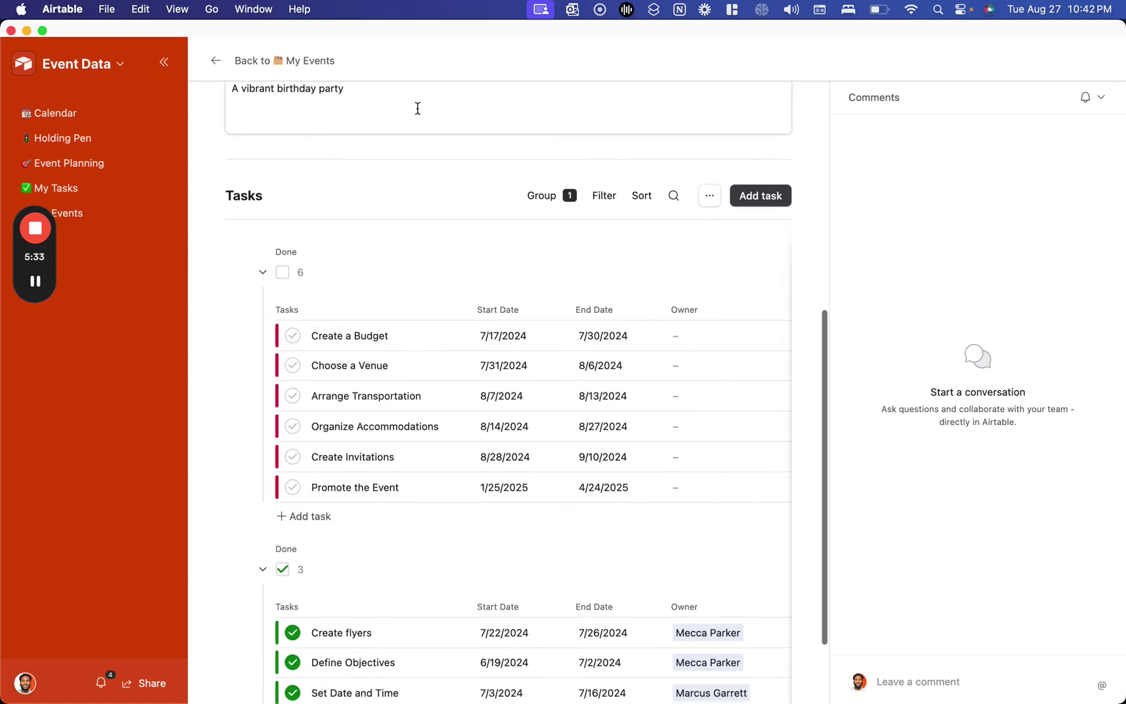
- Back in My Events, filter the Type to Social and the Location to New York City, USA
click(306, 65)
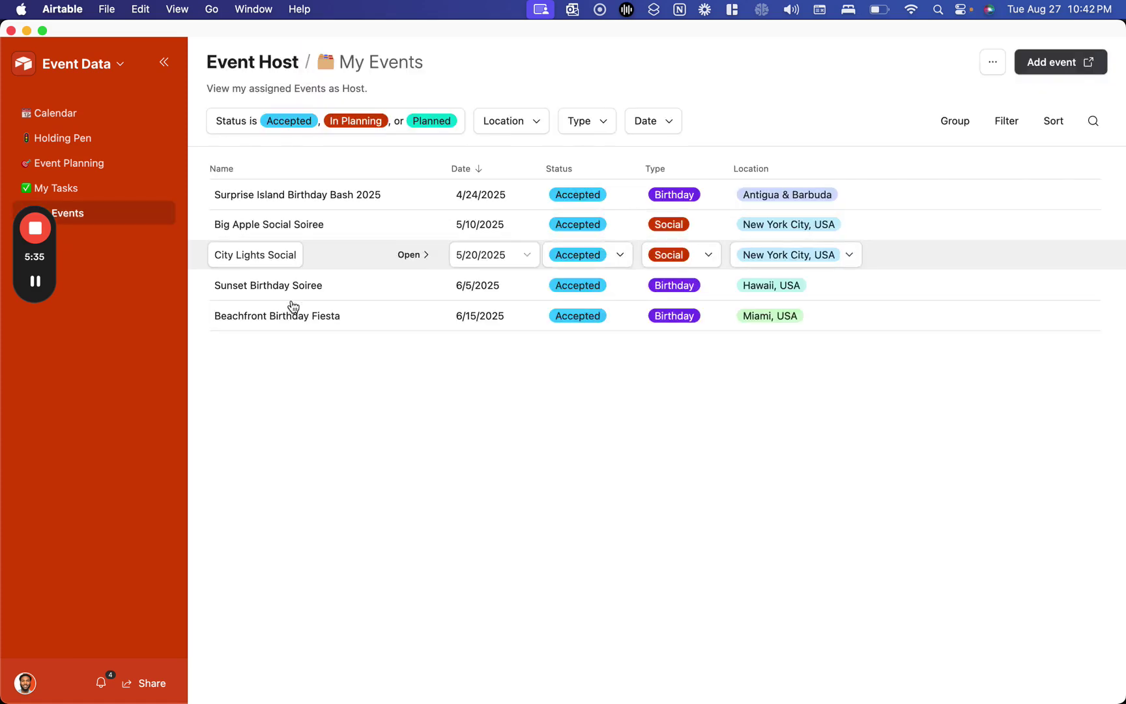
click(564, 121)
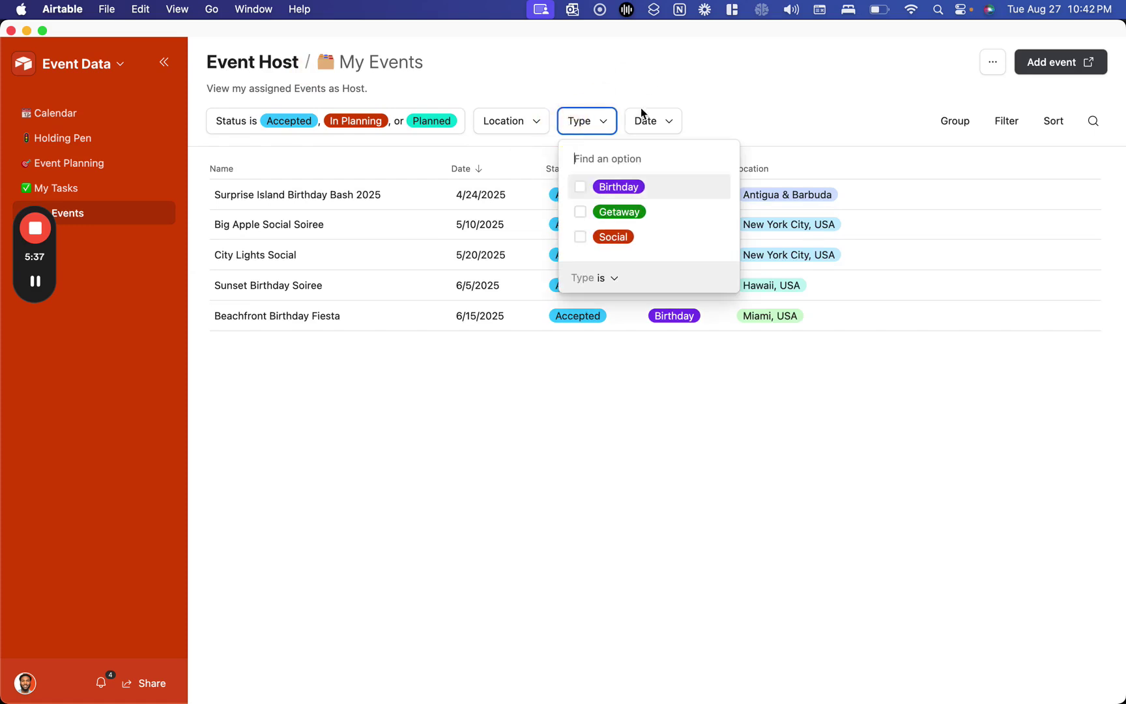
click(611, 244)
click(569, 414)
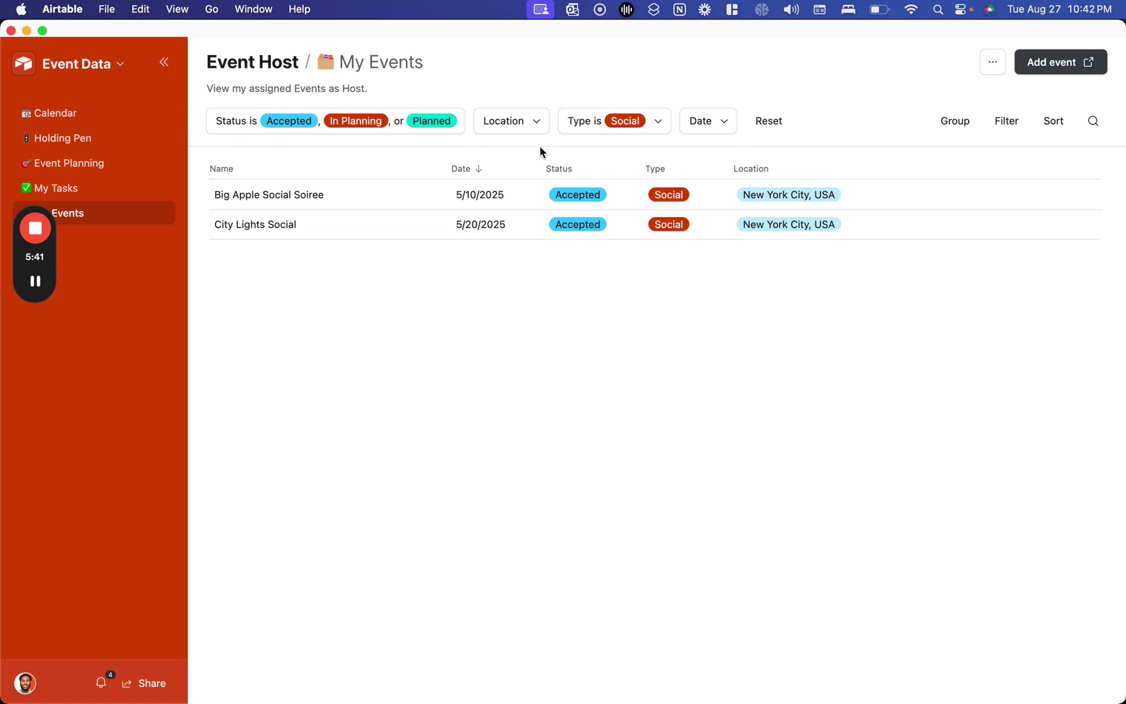
click(519, 130)
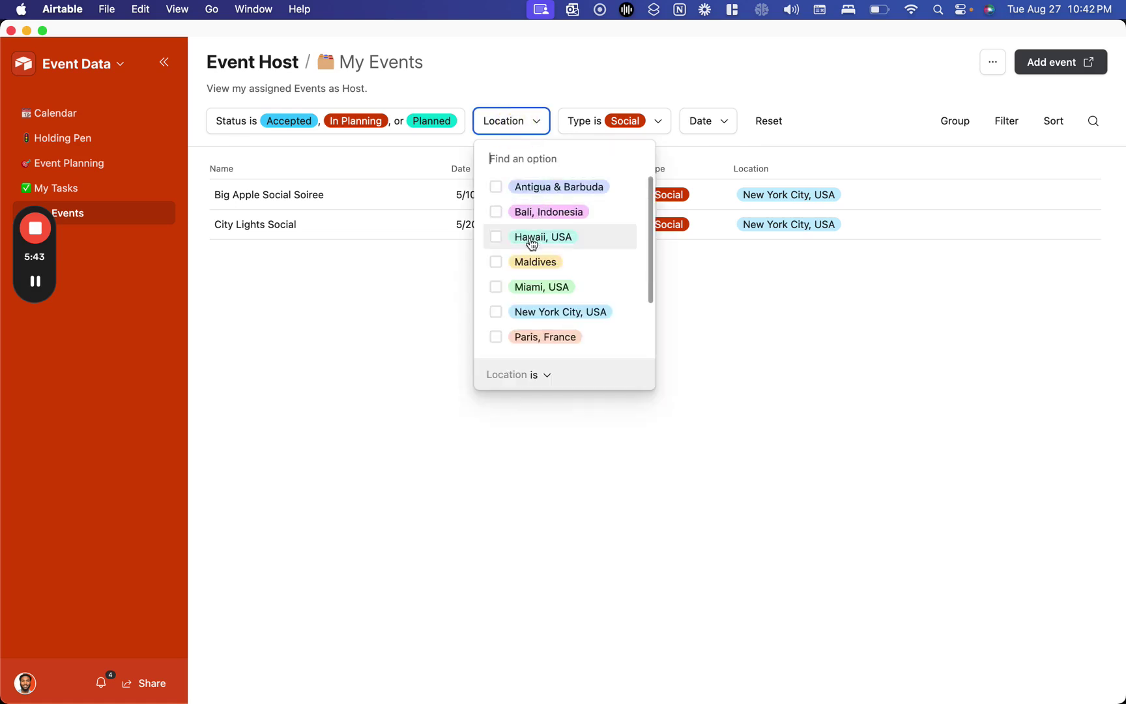
click(497, 311)
click(720, 311)
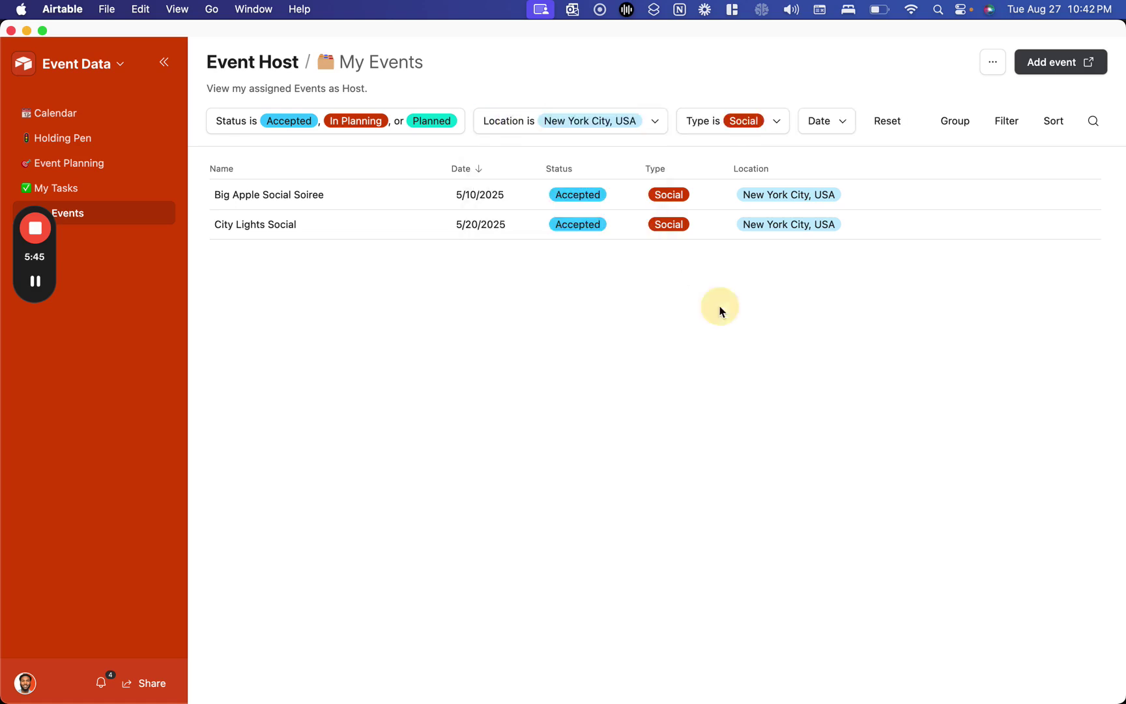
- Remove the Social type filter, keeping only the New York City, USA location filter
click(729, 121)
click(720, 237)
click(589, 343)
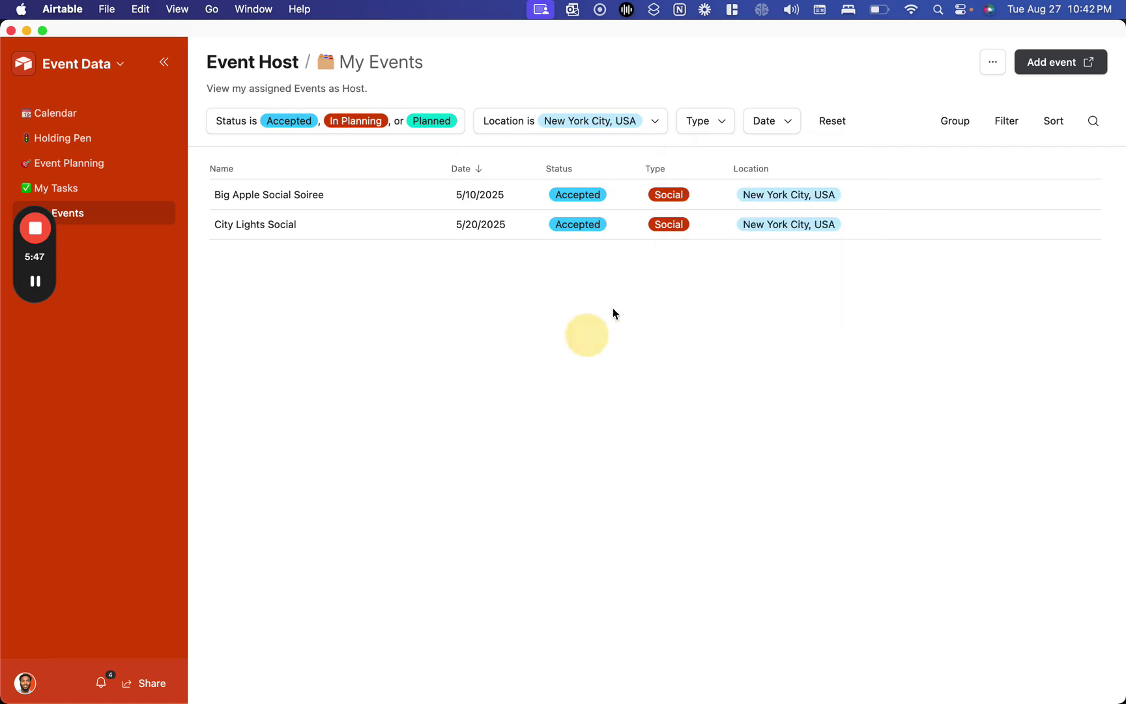
click(781, 121)
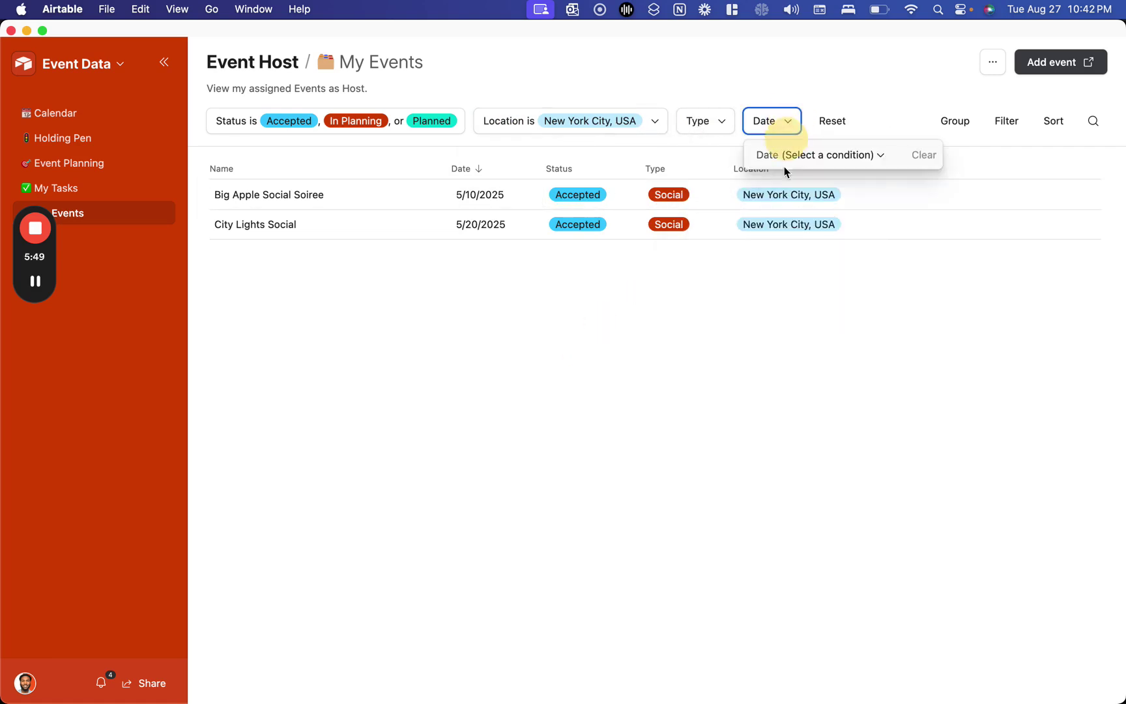
- Dismiss the Date filter and switch from the Tasks table to the Events table's 19 events
click(775, 351)
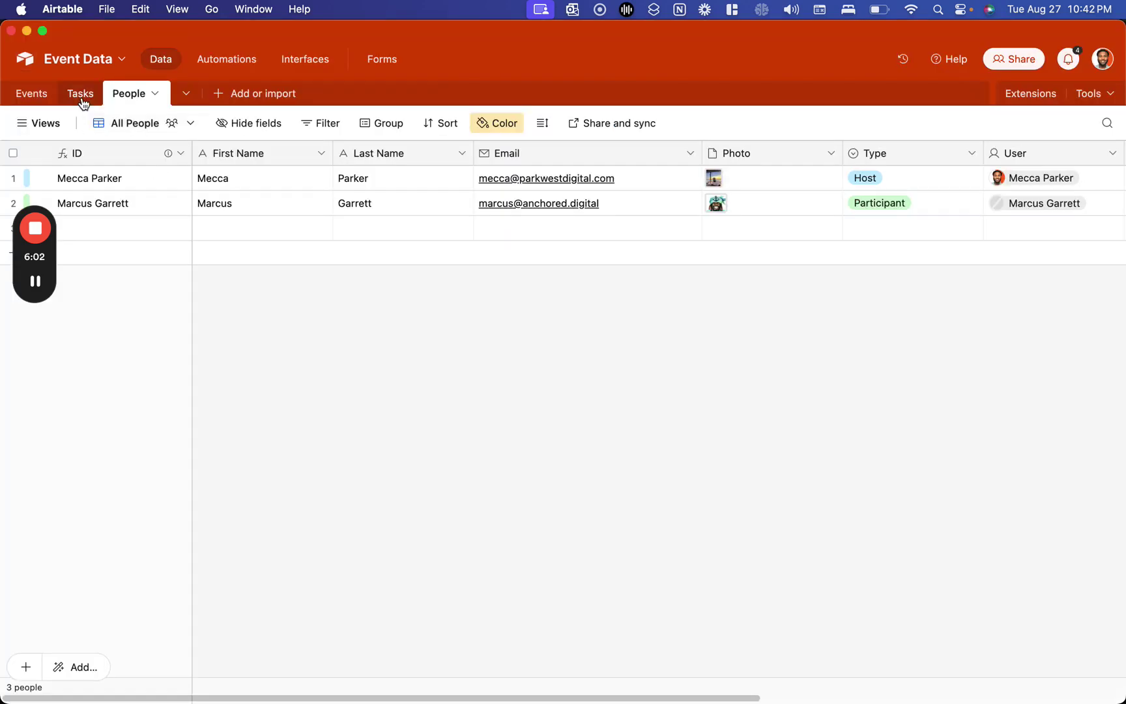
click(82, 99)
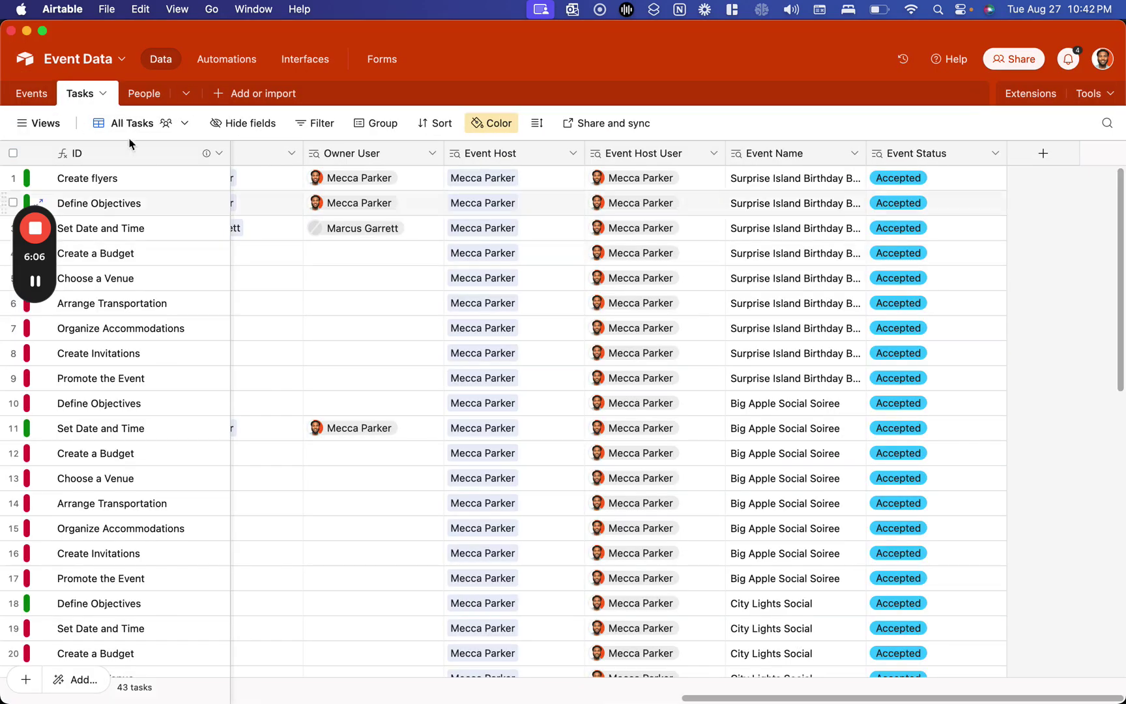
click(33, 95)
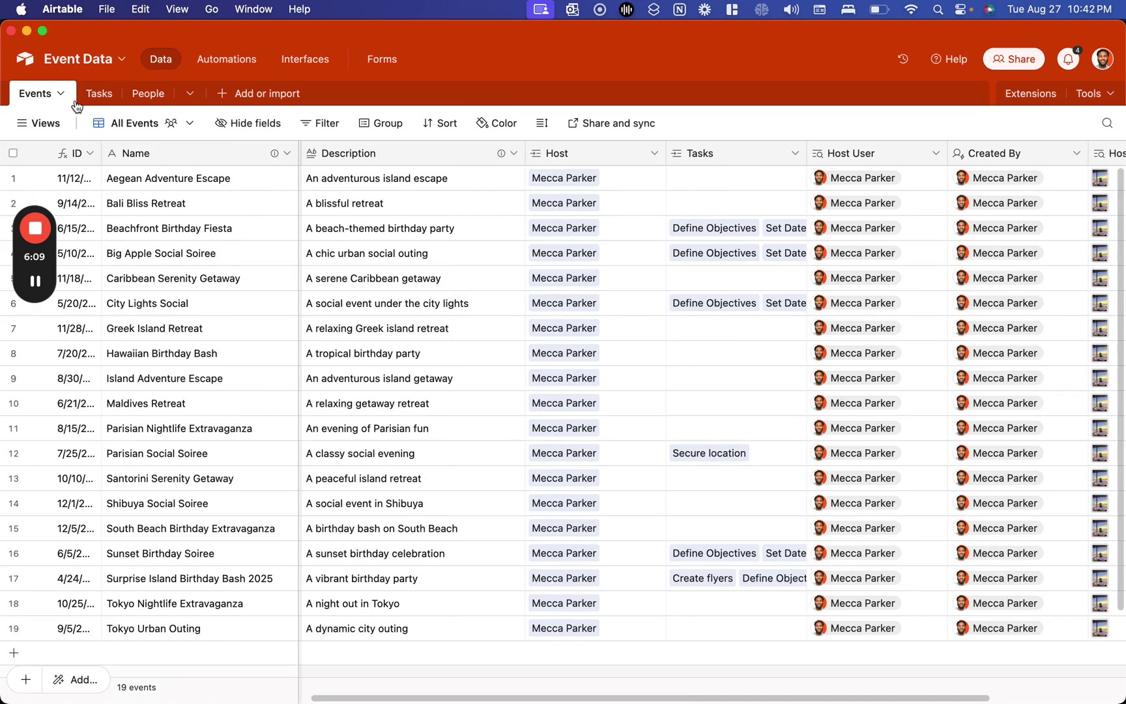